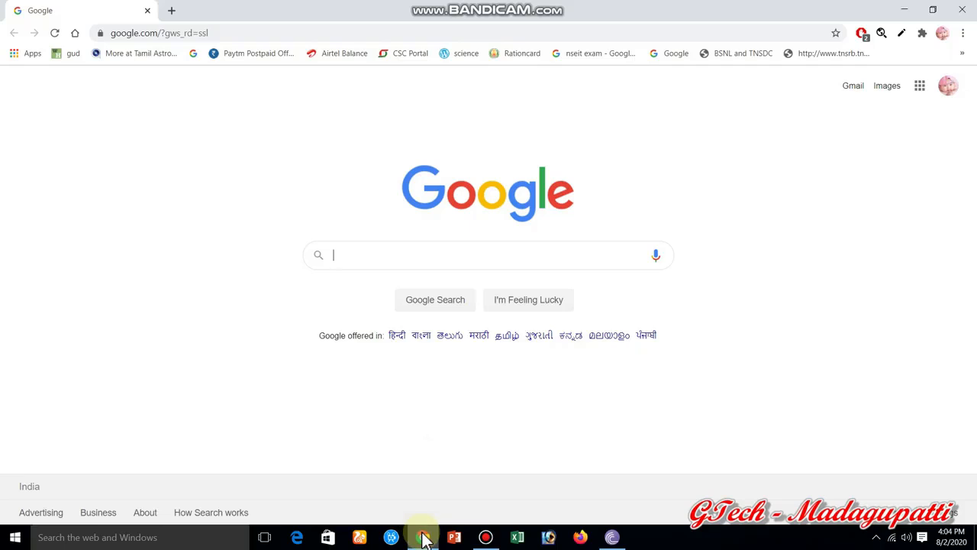
- Bring the Chrome window with the Google home page to the front
{"action": "mouse_move", "coordinate": [425, 539]}
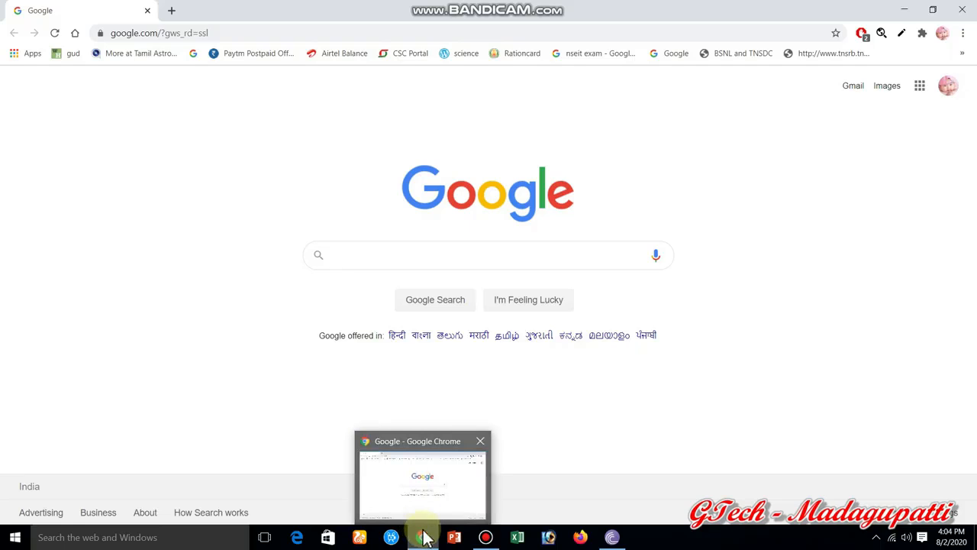
- Search Google for 'google form'
{"action": "left_click", "coordinate": [400, 264]}
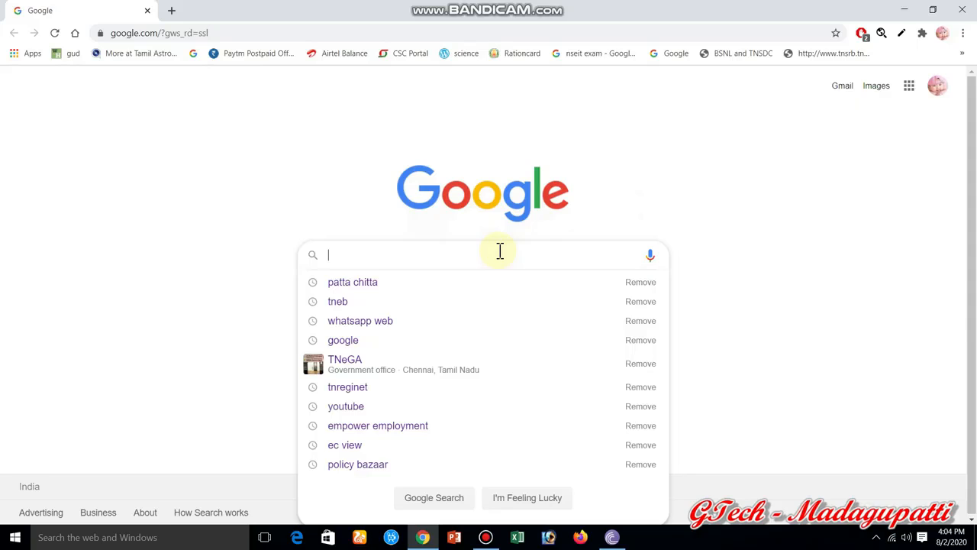
{"action": "type", "text": "google"}
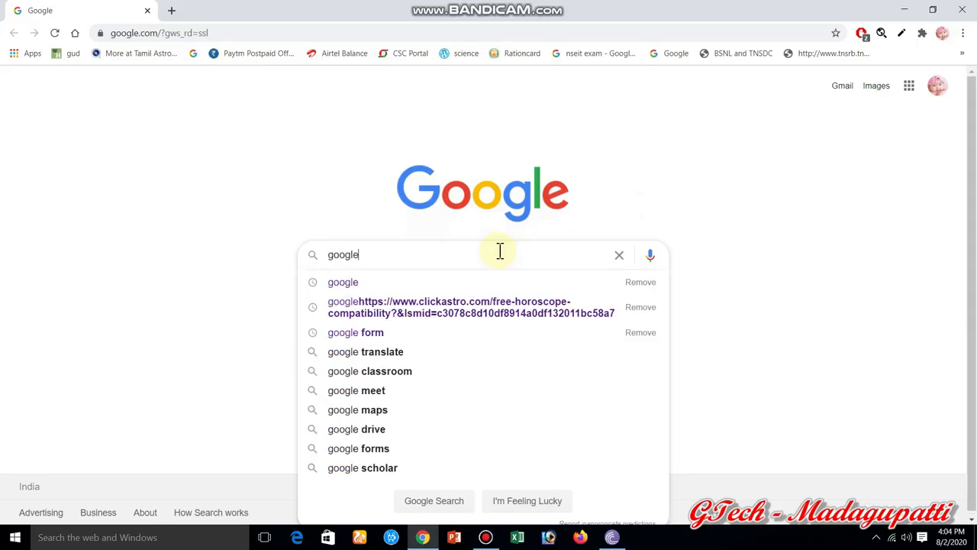
{"action": "type", "text": " g"}
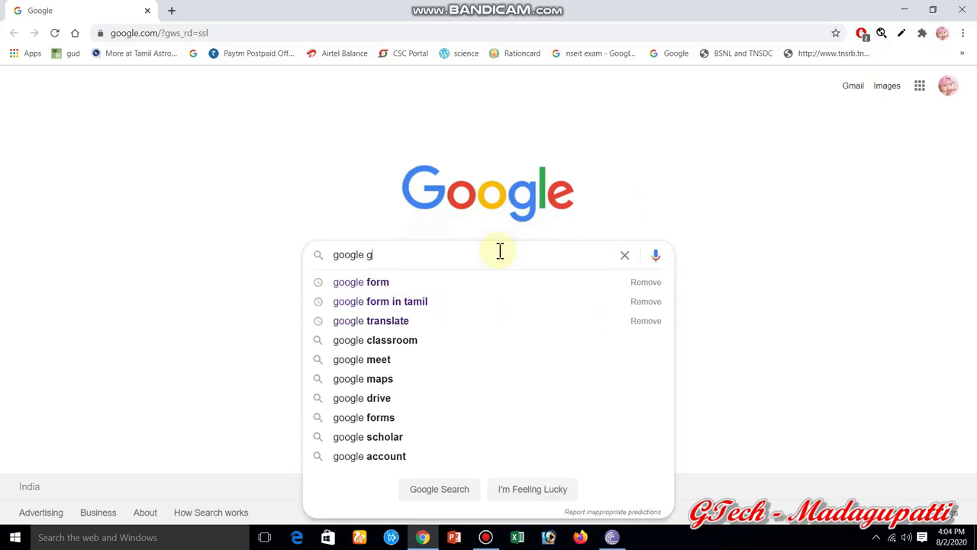
{"action": "key", "text": "BackSpace"}
{"action": "type", "text": "form"}
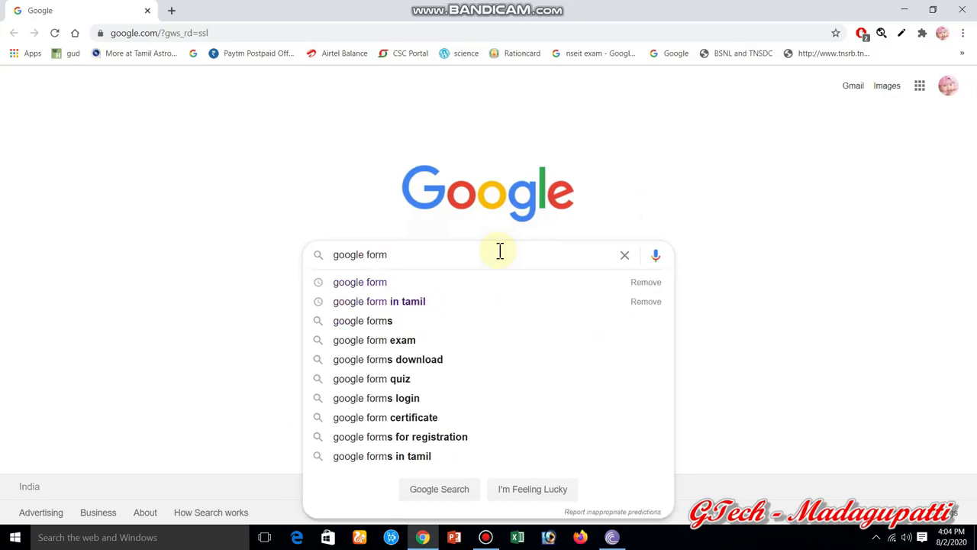
{"action": "key", "text": "Return"}
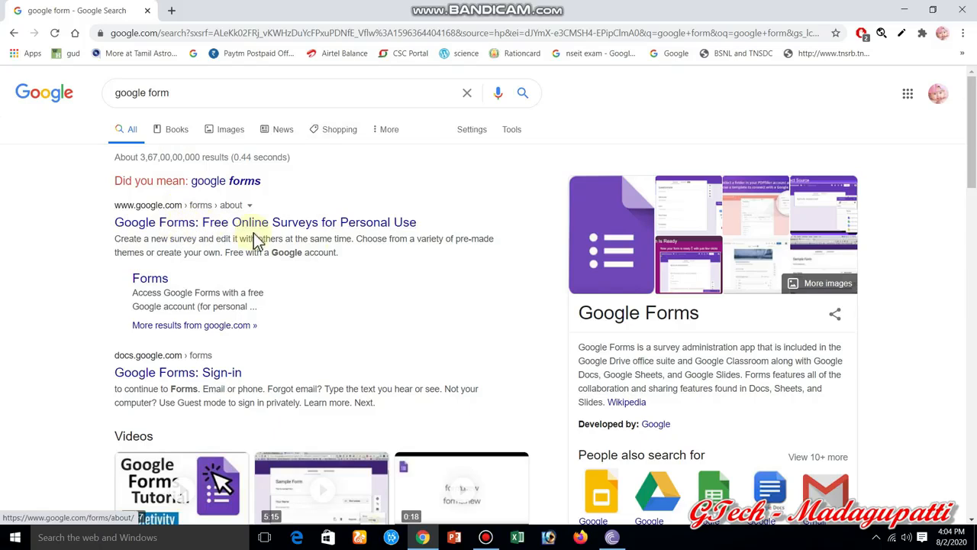
- Open the 'Google Forms: Free Online Surveys for Personal Use' result
{"action": "left_click", "coordinate": [339, 228]}
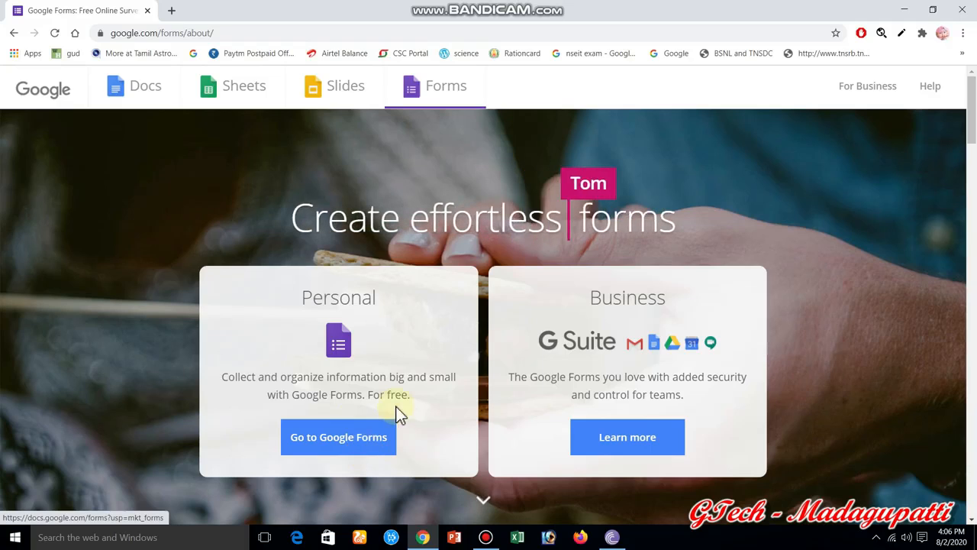
- Go to Google Forms, start a Contact Information template form and close the avast warning
{"action": "left_click", "coordinate": [326, 452]}
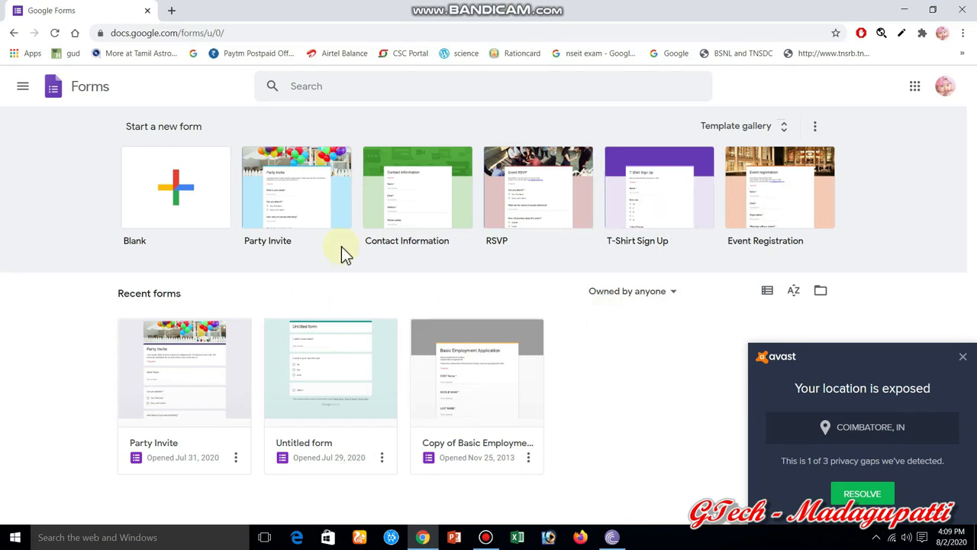
{"action": "left_click", "coordinate": [393, 236]}
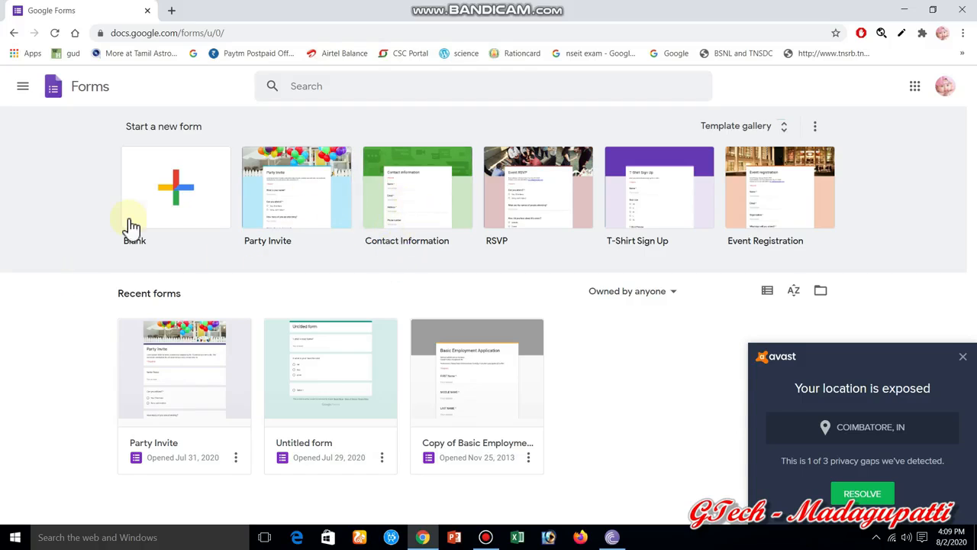
{"action": "left_click", "coordinate": [962, 357]}
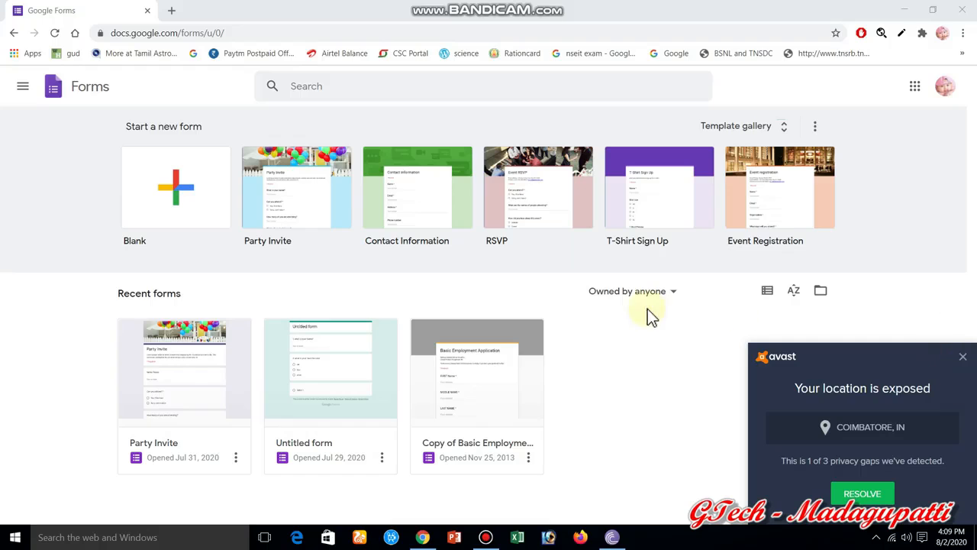
{"action": "left_click", "coordinate": [414, 216]}
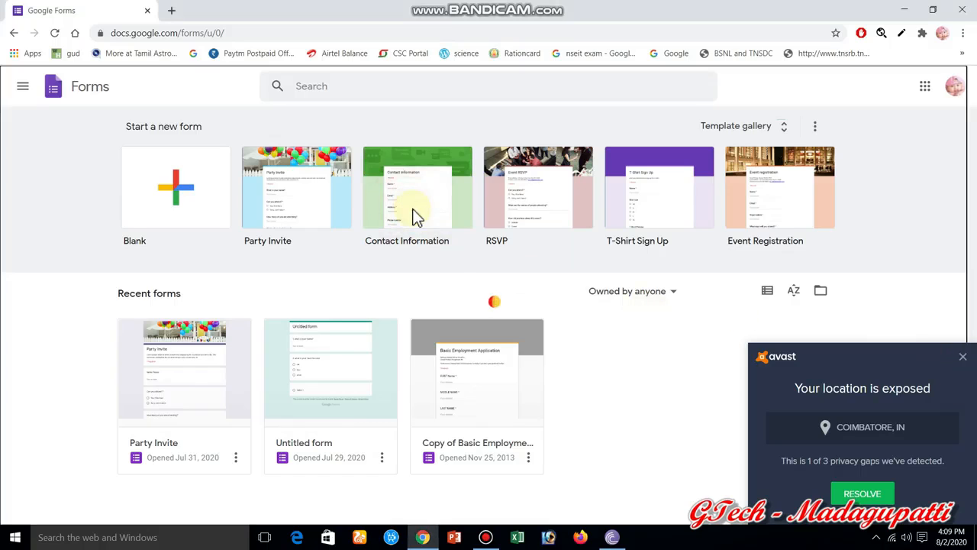
{"action": "left_click", "coordinate": [962, 357]}
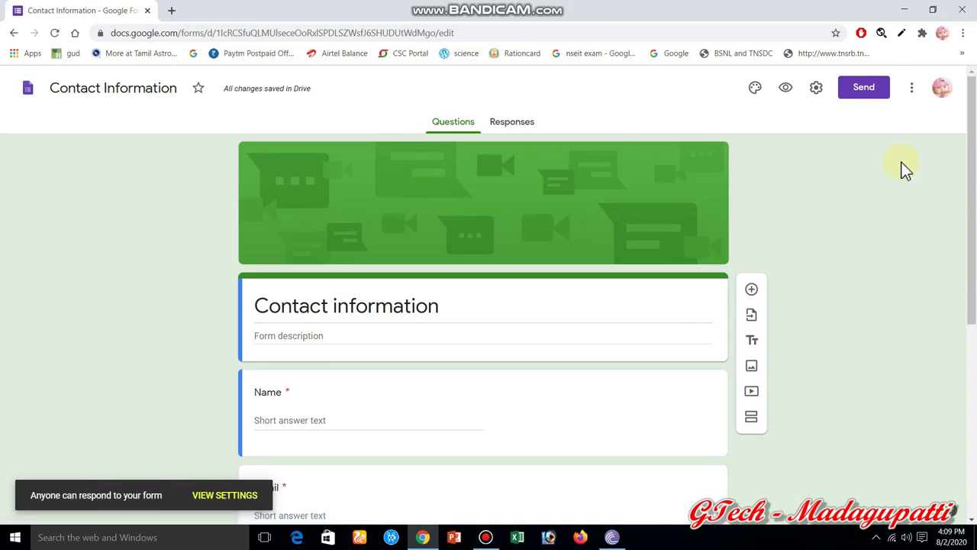
- Scroll through the Name, Email, Address, Phone number and Comments questions, then select the title
{"action": "left_click_drag", "start_coordinate": [971, 170], "coordinate": [974, 245]}
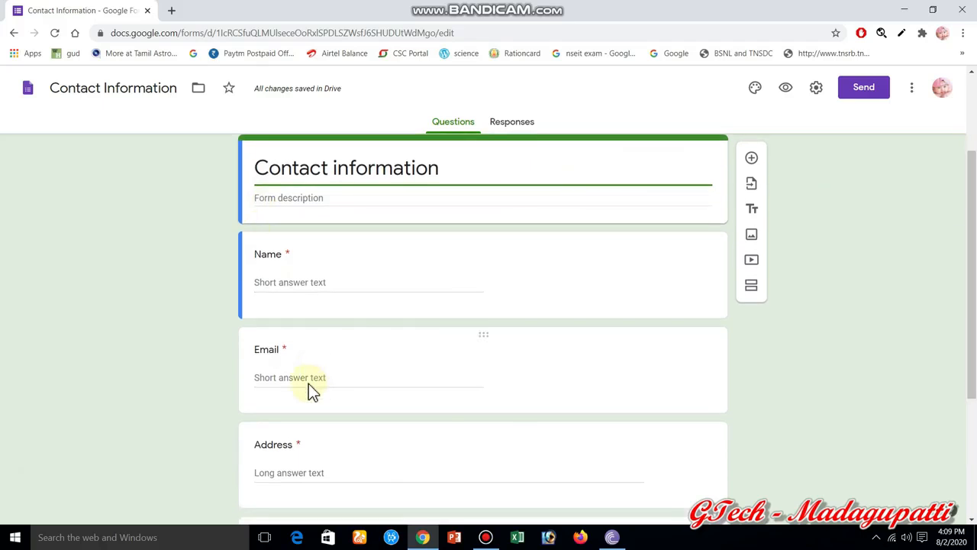
{"action": "left_click_drag", "start_coordinate": [972, 310], "coordinate": [974, 511]}
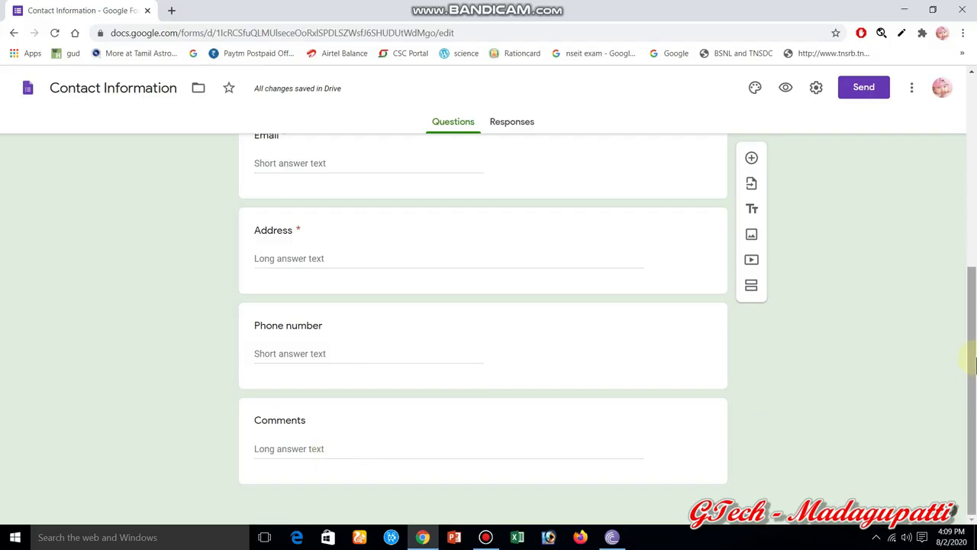
{"action": "left_click", "coordinate": [973, 303]}
{"action": "left_click_drag", "start_coordinate": [973, 304], "coordinate": [970, 183]}
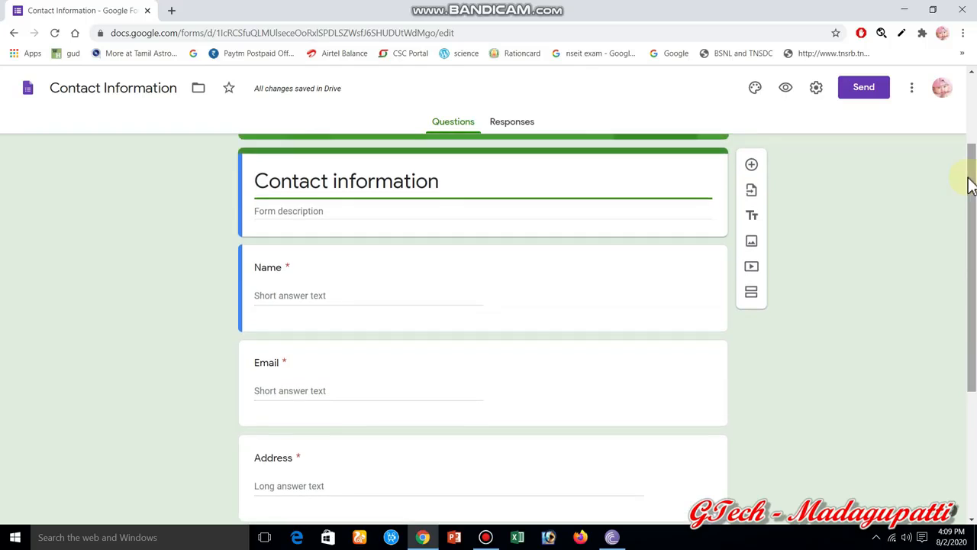
{"action": "left_click", "coordinate": [387, 180]}
- Replace the 'Contact information' title with 'Personal Details'
{"action": "left_click", "coordinate": [327, 182]}
{"action": "key", "text": "BackSpace"}
{"action": "key", "text": "BackSpace"}
{"action": "key", "text": "BackSpace"}
{"action": "key", "text": "BackSpace"}
{"action": "key", "text": "BackSpace"}
{"action": "key", "text": "BackSpace"}
{"action": "key", "text": "BackSpace"}
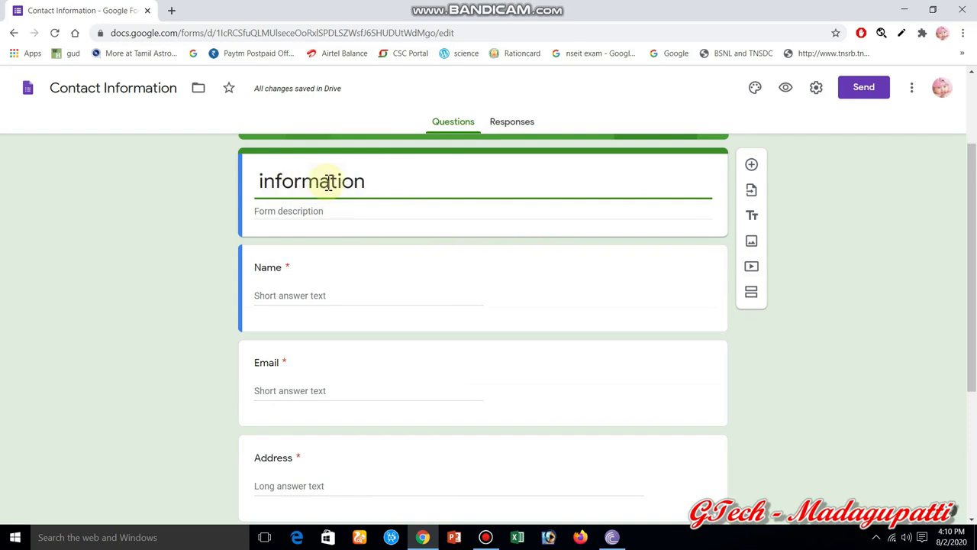
{"action": "type", "text": "Per"}
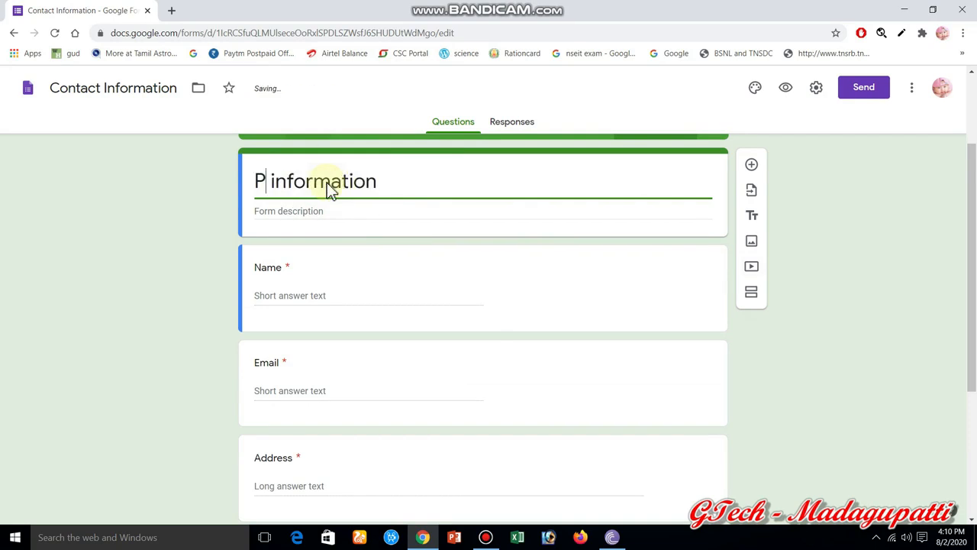
{"action": "type", "text": "sonal"}
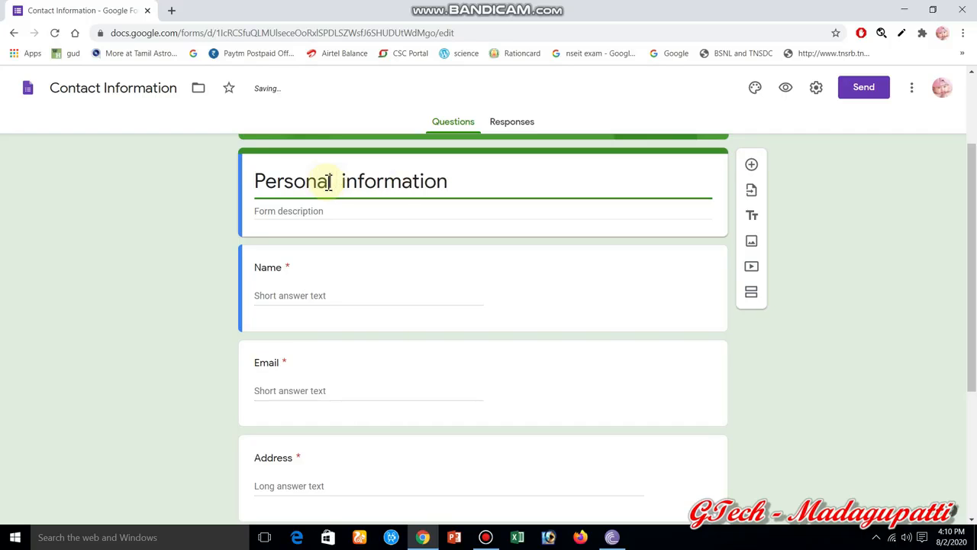
{"action": "key", "text": "Delete"}
{"action": "key", "text": "Delete"}
{"action": "key", "text": "Delete"}
{"action": "key", "text": "Delete"}
{"action": "key", "text": "Delete"}
{"action": "key", "text": "Delete"}
{"action": "key", "text": "Delete"}
{"action": "key", "text": "Delete"}
{"action": "key", "text": "Delete"}
{"action": "key", "text": "Delete"}
{"action": "key", "text": "Delete"}
{"action": "key", "text": "Delete"}
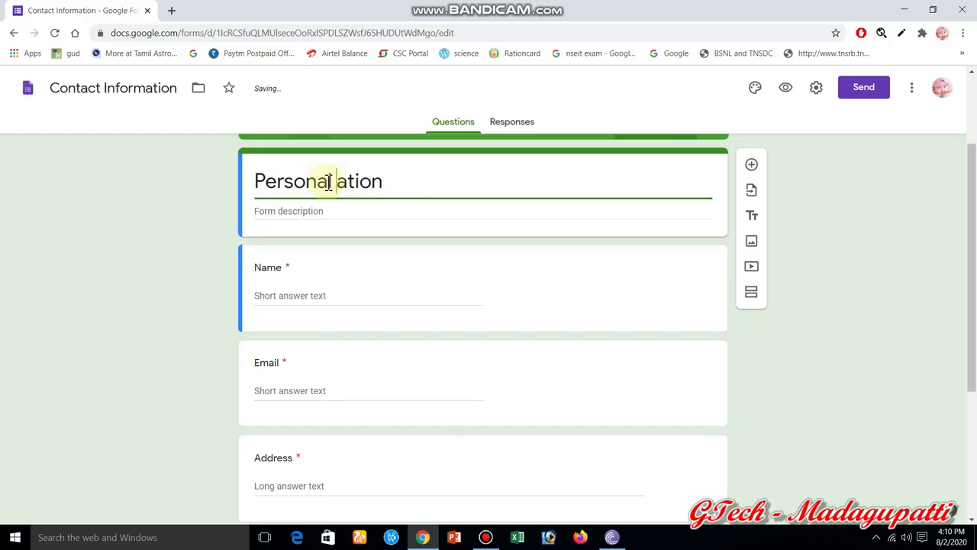
{"action": "type", "text": "Details"}
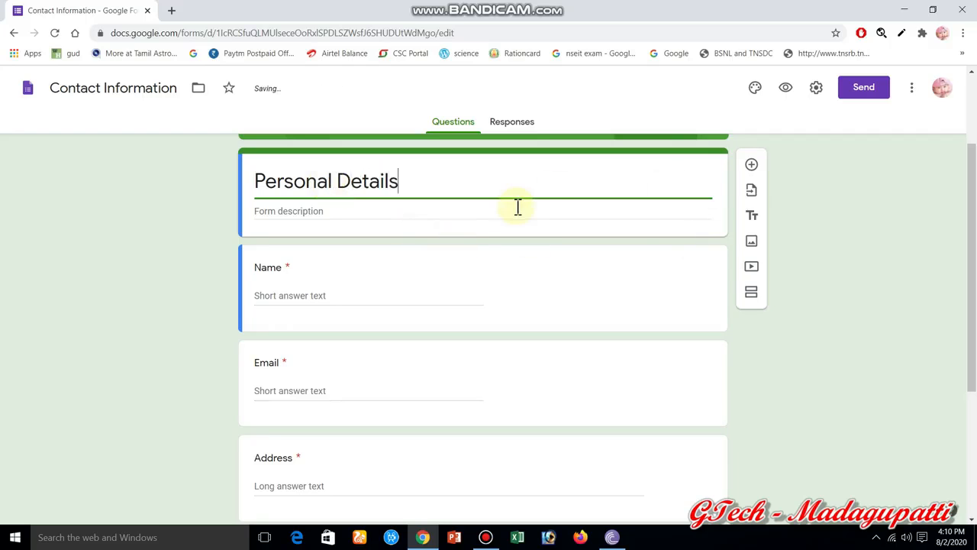
{"action": "left_click", "coordinate": [323, 212]}
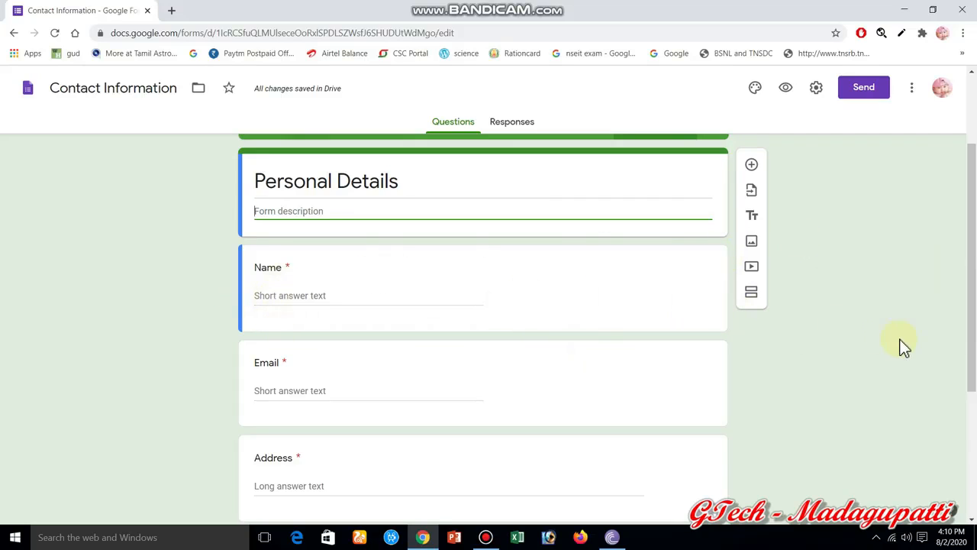
{"action": "left_click", "coordinate": [970, 281]}
{"action": "left_click_drag", "start_coordinate": [971, 281], "coordinate": [970, 406]}
{"action": "left_click", "coordinate": [563, 421]}
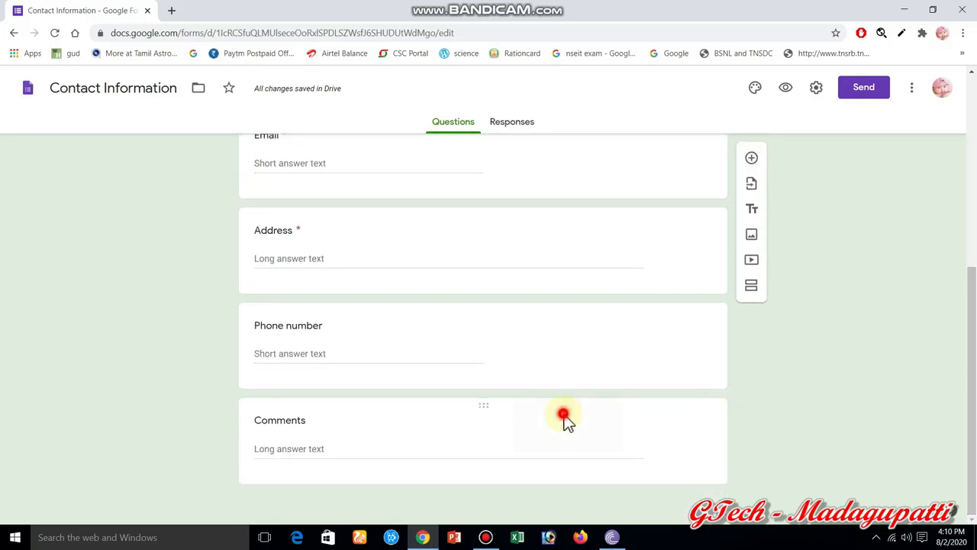
{"action": "left_click", "coordinate": [478, 406]}
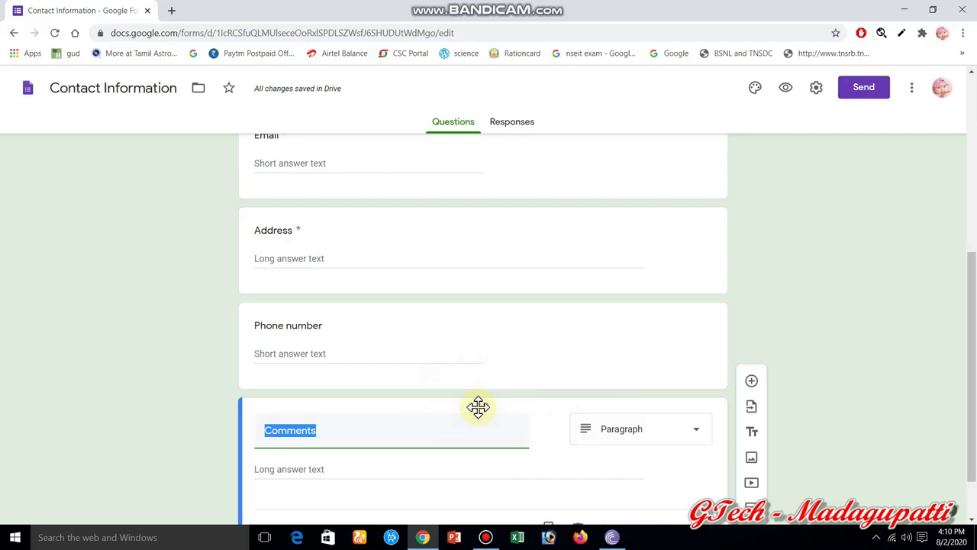
{"action": "left_click", "coordinate": [487, 408]}
{"action": "right_click", "coordinate": [486, 407]}
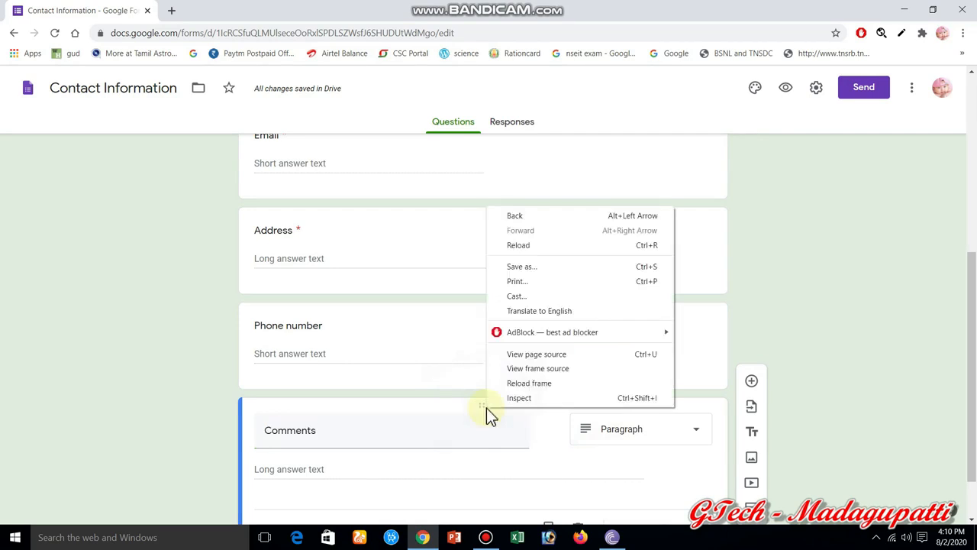
{"action": "left_click", "coordinate": [445, 435]}
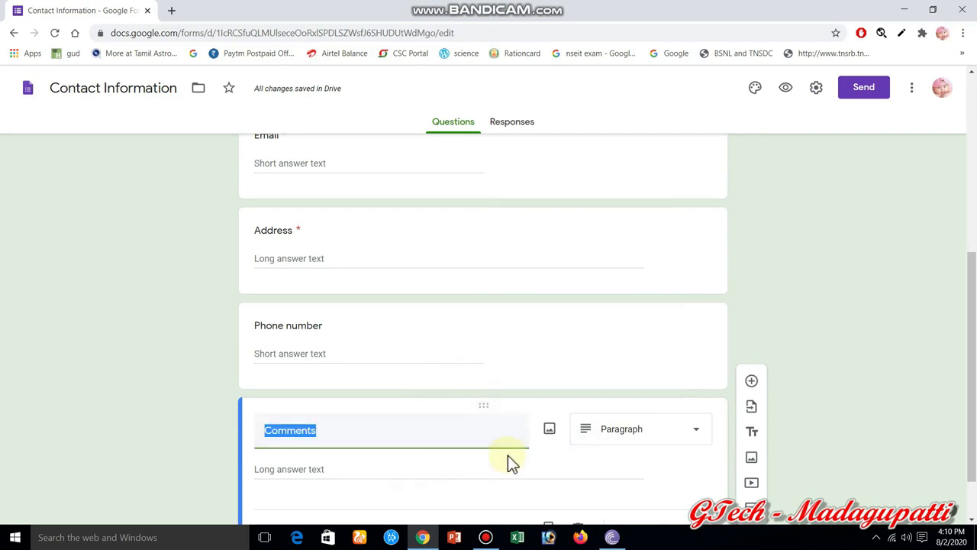
{"action": "left_click", "coordinate": [620, 465]}
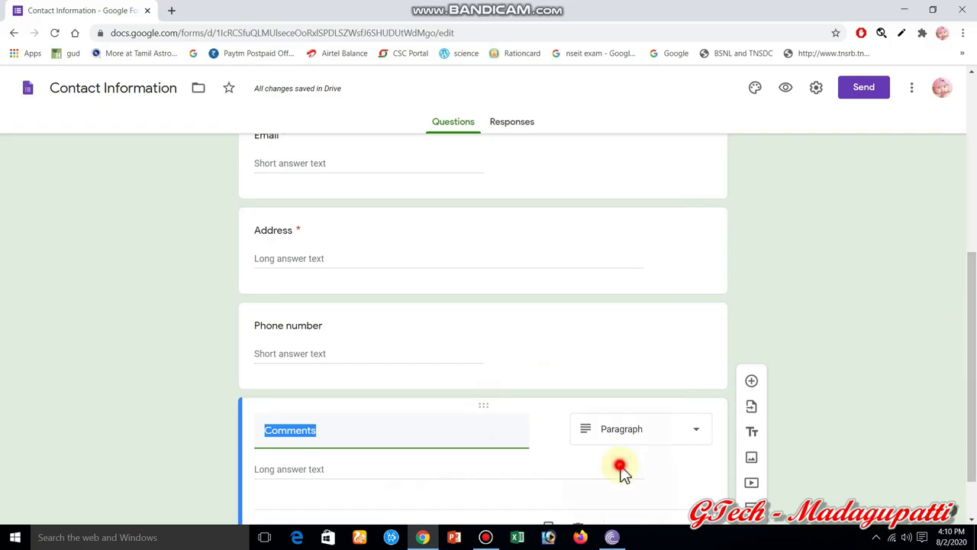
- Add a blank multiple-choice question under Comments and place the cursor in its title
{"action": "left_click", "coordinate": [755, 384]}
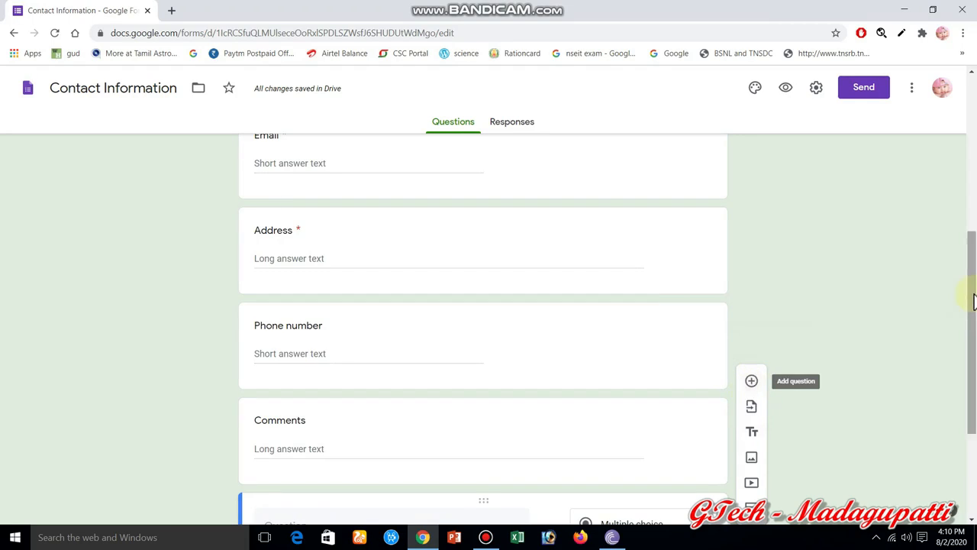
{"action": "left_click_drag", "start_coordinate": [974, 295], "coordinate": [973, 334]}
{"action": "left_click", "coordinate": [302, 445]}
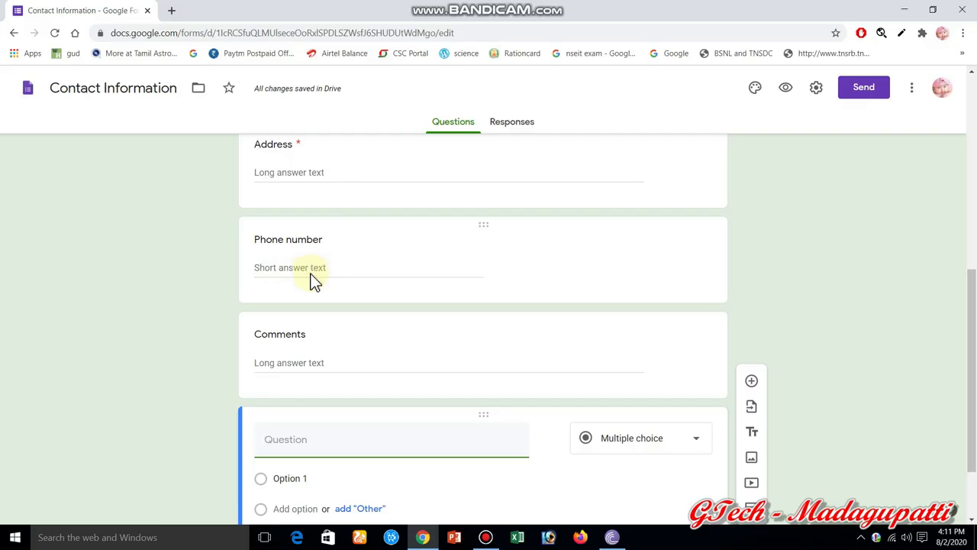
{"action": "left_click", "coordinate": [301, 448]}
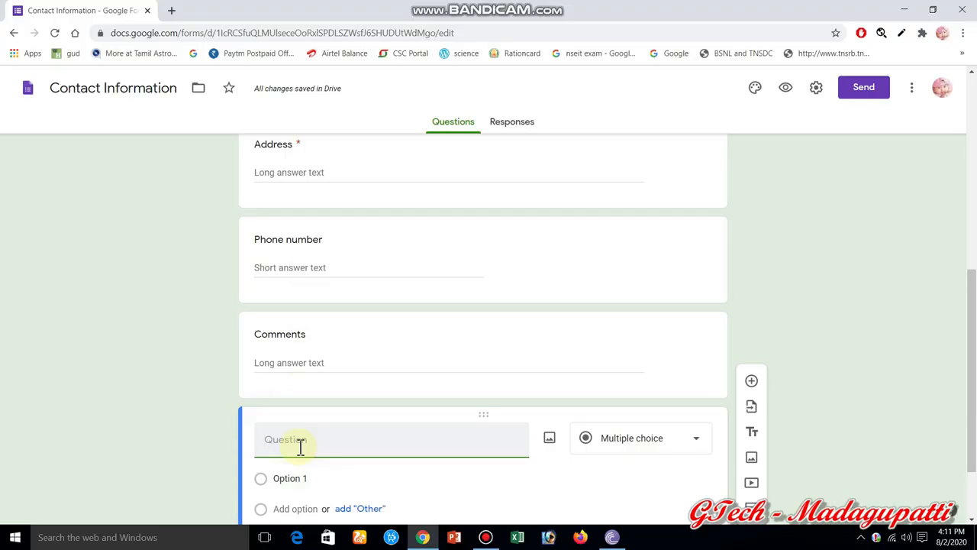
- Title the new question 'Age' and bring up the question-type list
{"action": "type", "text": "AGege"}
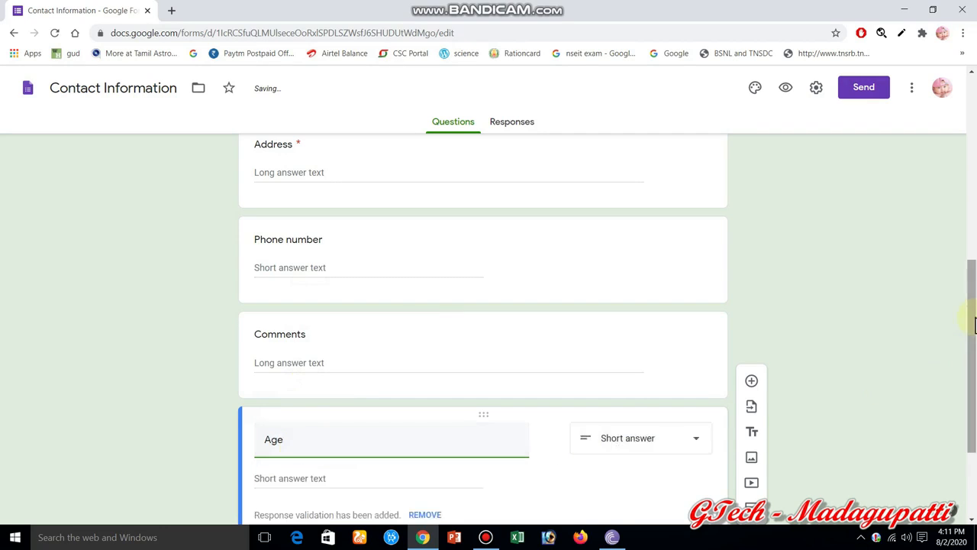
{"action": "left_click_drag", "start_coordinate": [972, 319], "coordinate": [971, 376]}
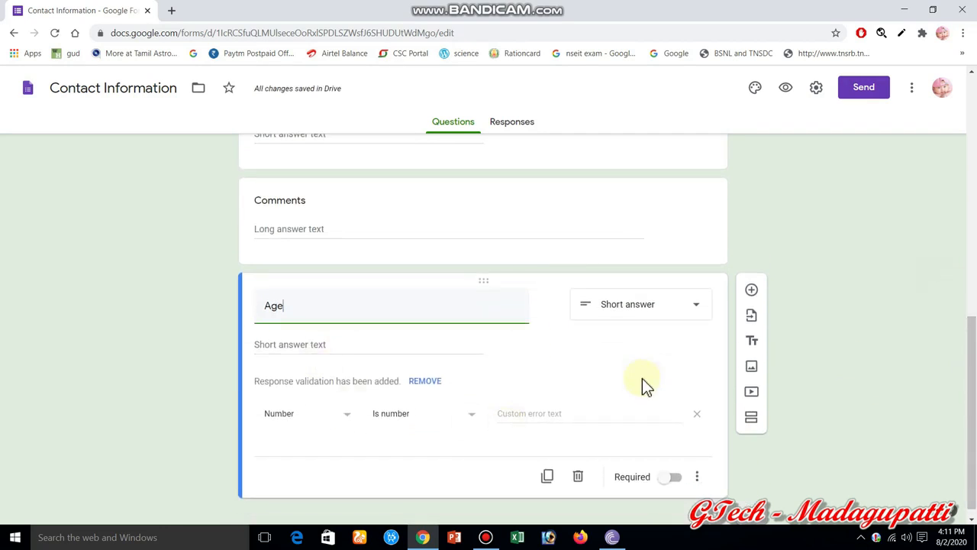
{"action": "left_click", "coordinate": [698, 309]}
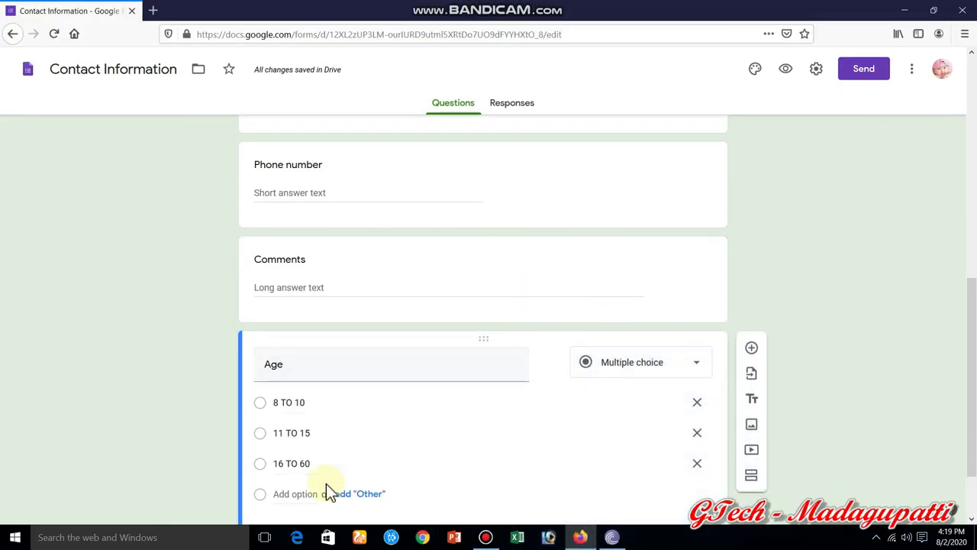
{"action": "scroll", "coordinate": [968, 283], "scroll_direction": "down", "scroll_amount": 2}
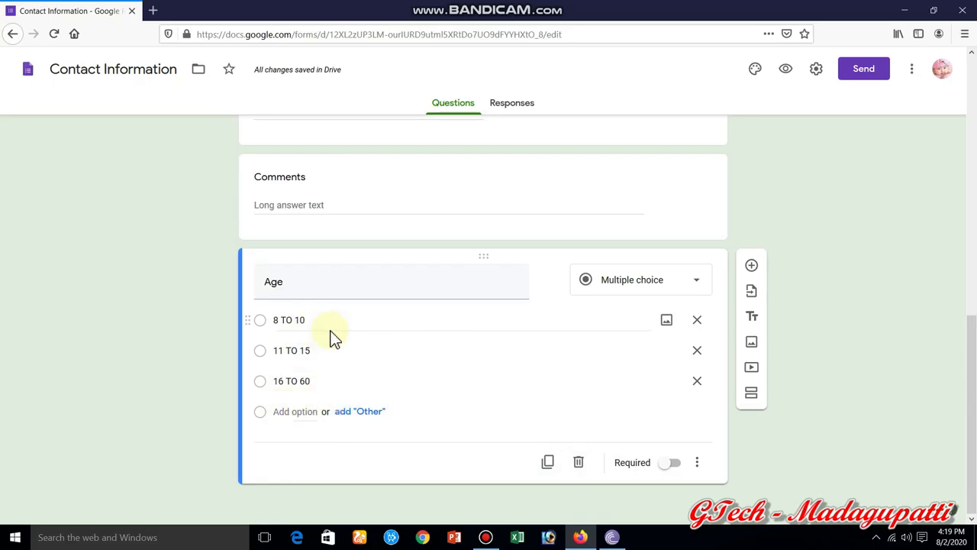
{"action": "left_click", "coordinate": [535, 431]}
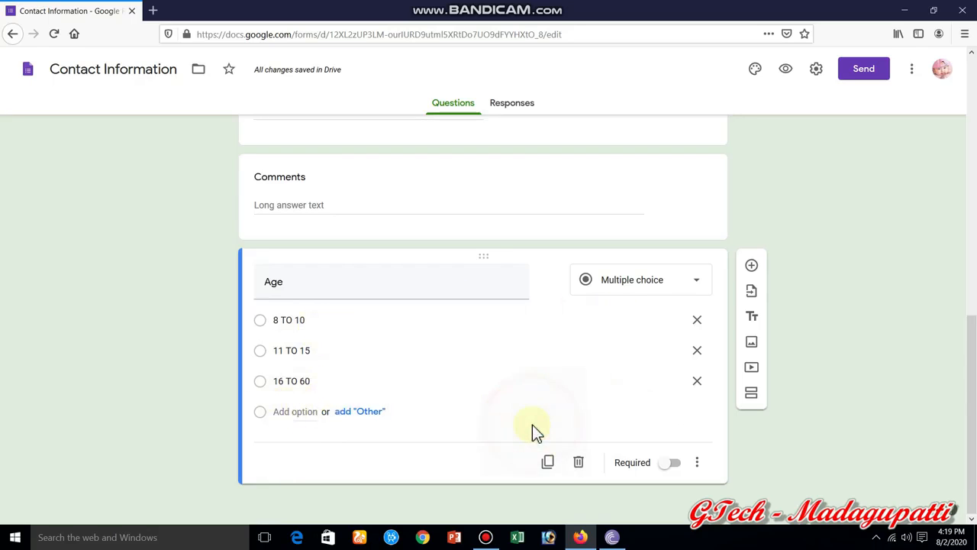
{"action": "left_click", "coordinate": [342, 436]}
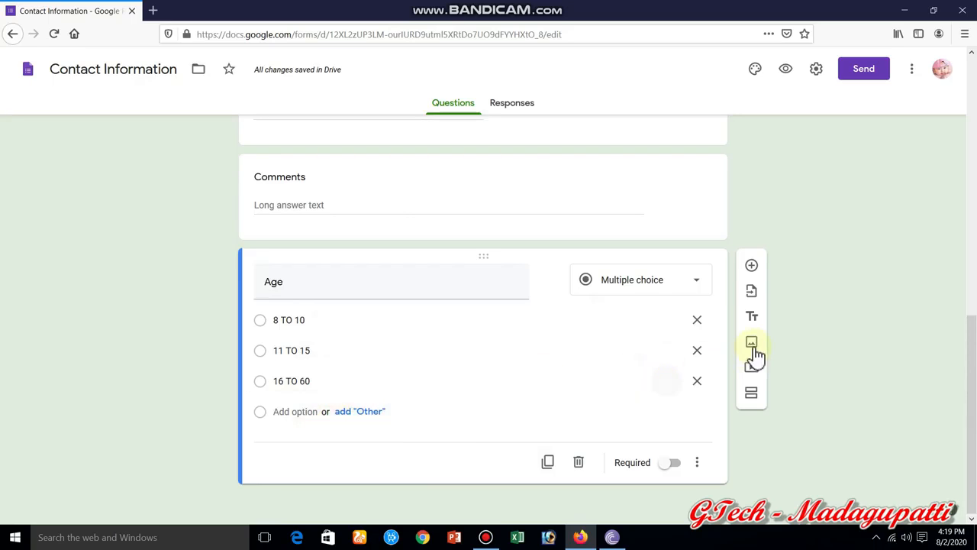
{"action": "left_click", "coordinate": [290, 439]}
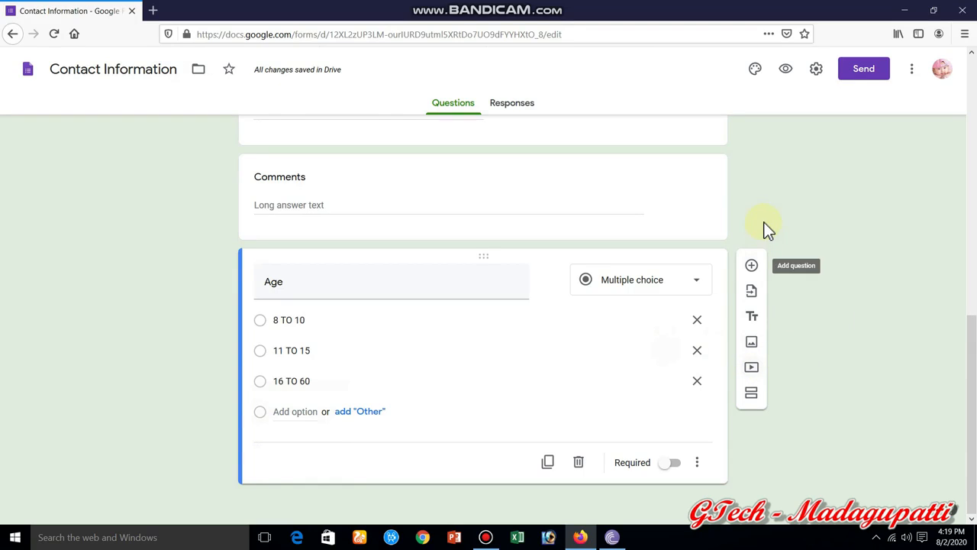
{"action": "left_click", "coordinate": [752, 267]}
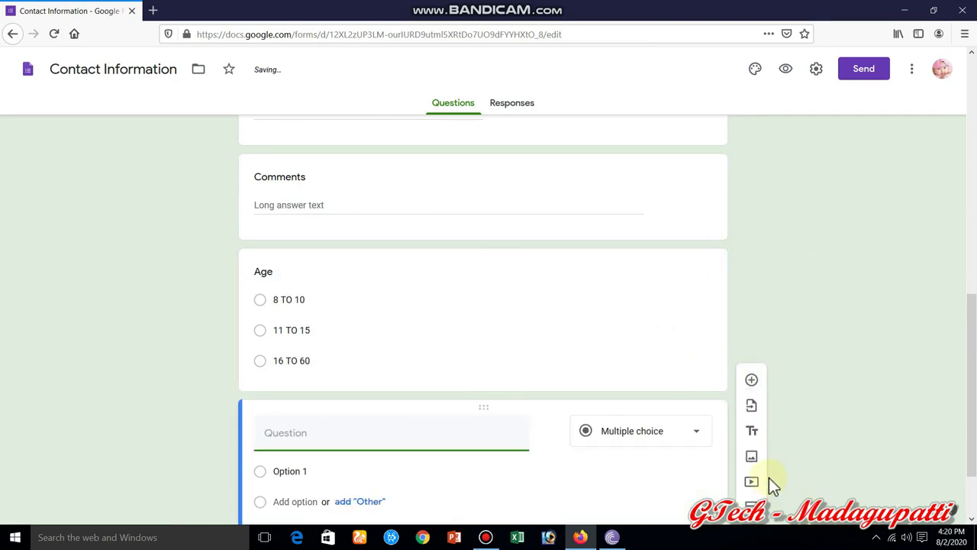
- Open the Insert image dialog from the floating toolbar
{"action": "left_click", "coordinate": [752, 458]}
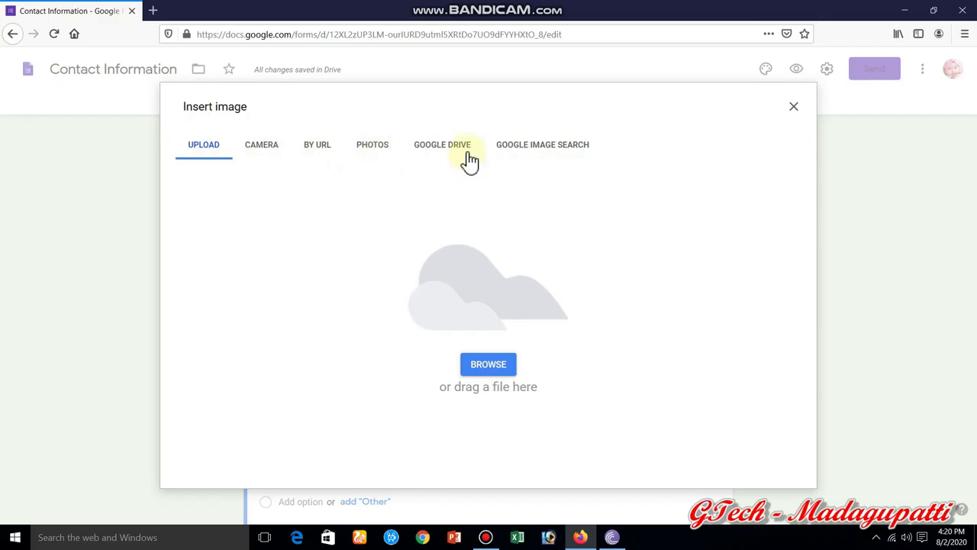
- Try uploading a BitTorrent file from the computer as the image
{"action": "left_click", "coordinate": [486, 373]}
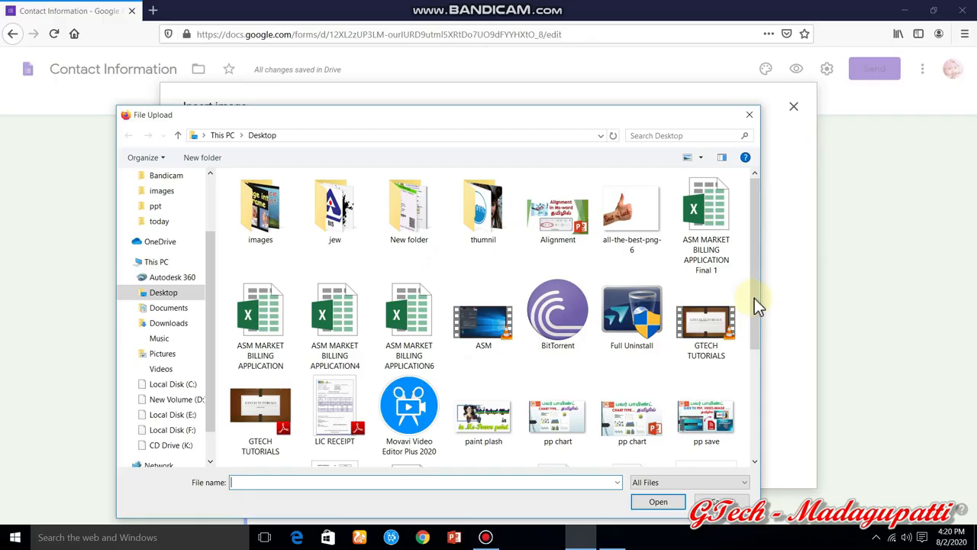
{"action": "left_click", "coordinate": [552, 334]}
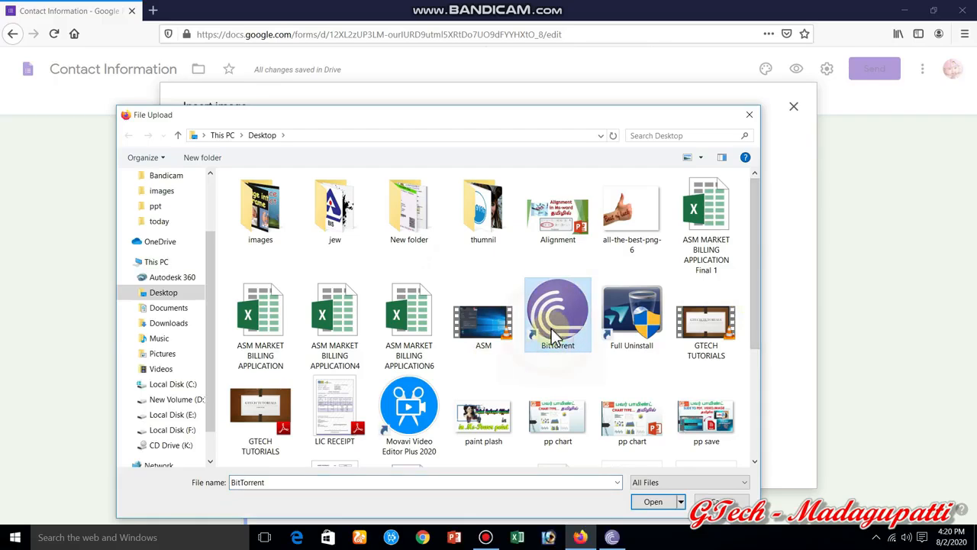
{"action": "left_click", "coordinate": [645, 504]}
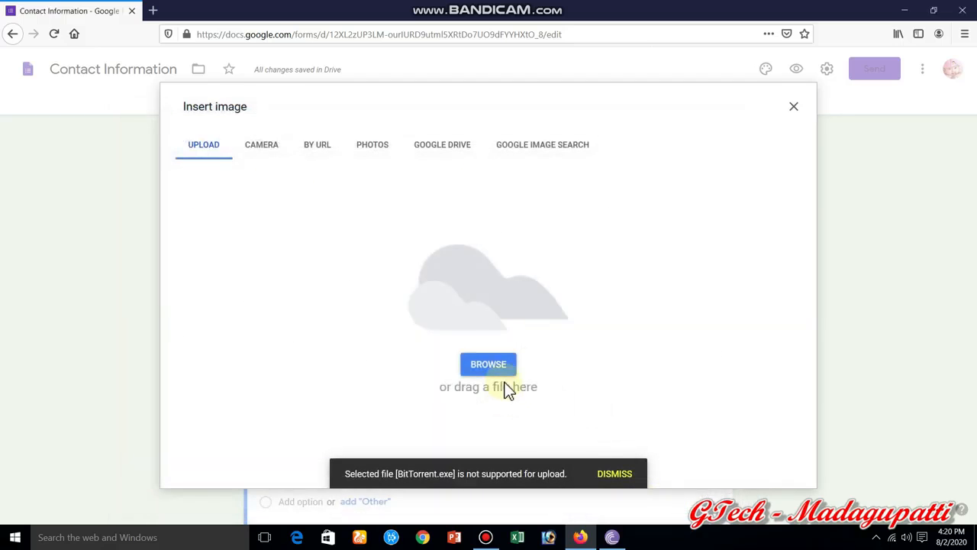
- Upload the Logo image from the LESSONS folder on Local Disk (F:)
{"action": "left_click", "coordinate": [489, 365]}
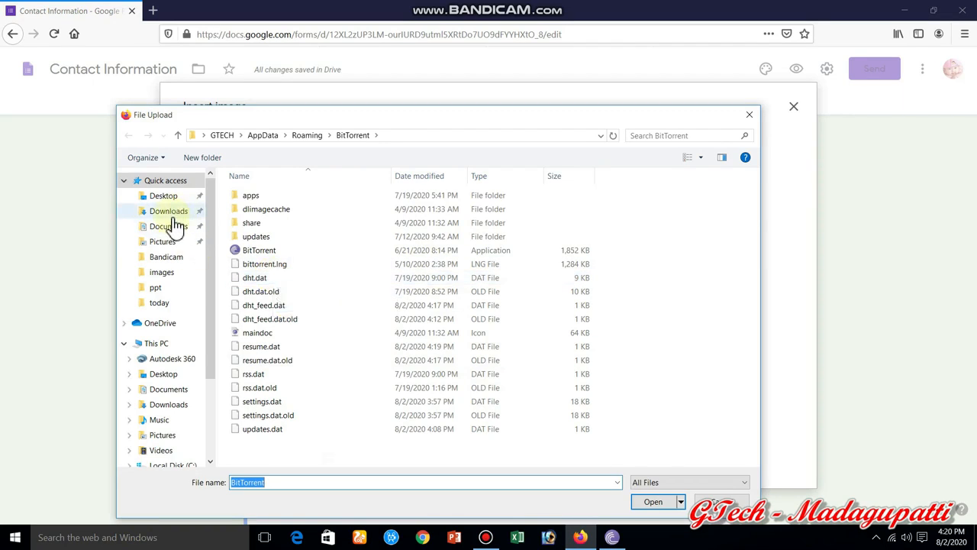
{"action": "left_click_drag", "start_coordinate": [211, 373], "coordinate": [214, 447]}
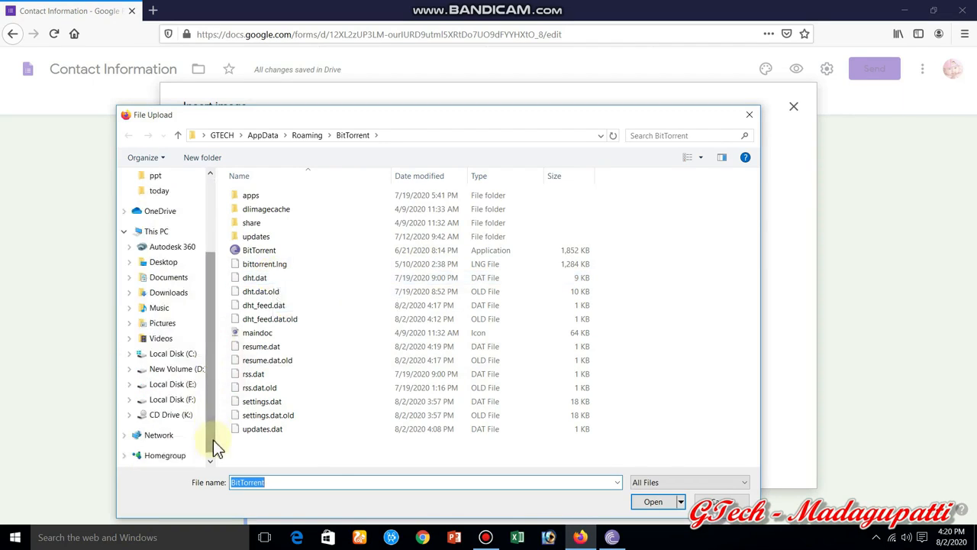
{"action": "left_click", "coordinate": [188, 399]}
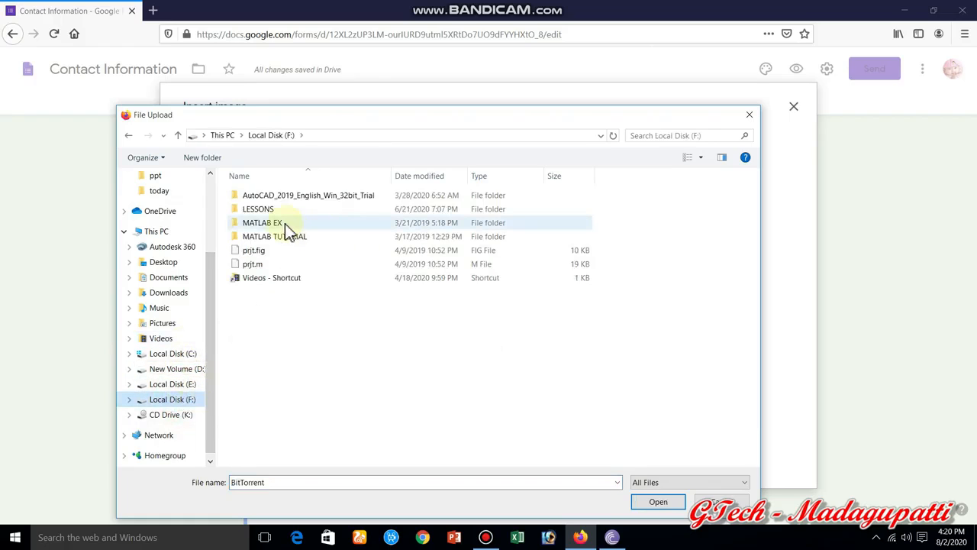
{"action": "double_click", "coordinate": [279, 208]}
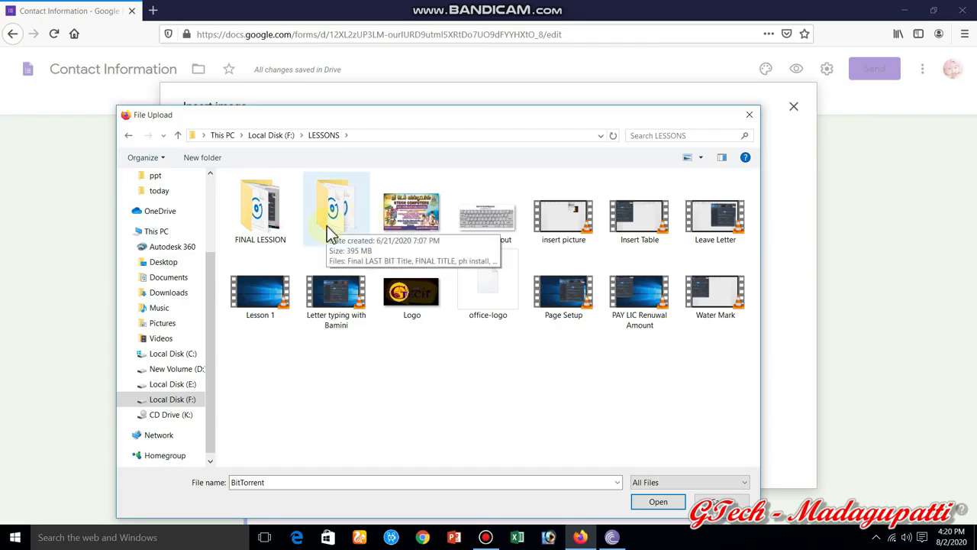
{"action": "left_click", "coordinate": [430, 192]}
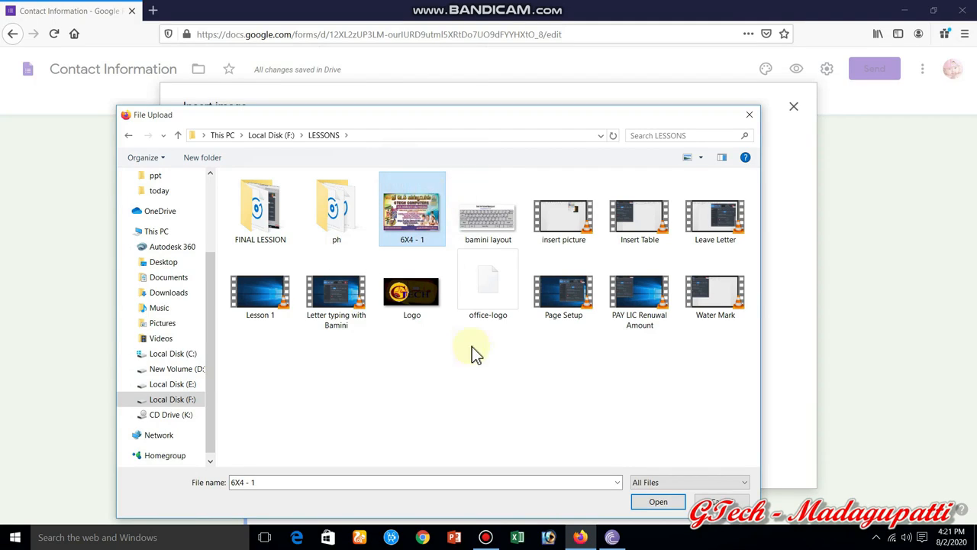
{"action": "left_click", "coordinate": [419, 304]}
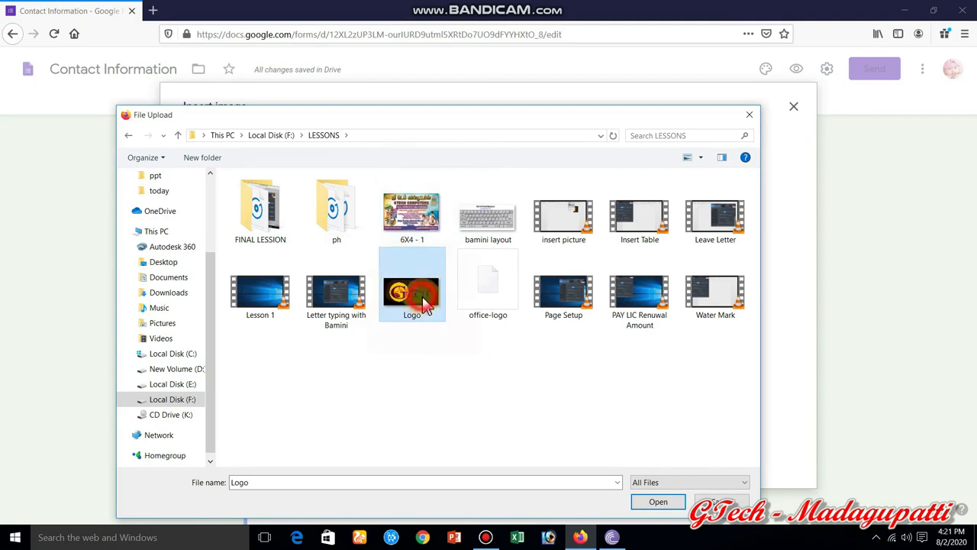
{"action": "left_click", "coordinate": [645, 504]}
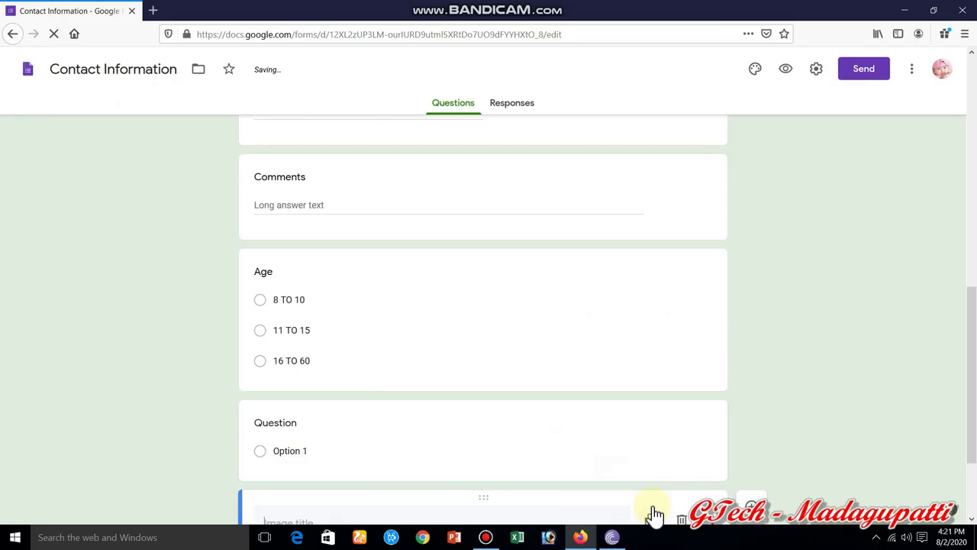
- Scroll down to check the GTech logo at the form's end, then return to the top
{"action": "left_click_drag", "start_coordinate": [973, 348], "coordinate": [967, 452]}
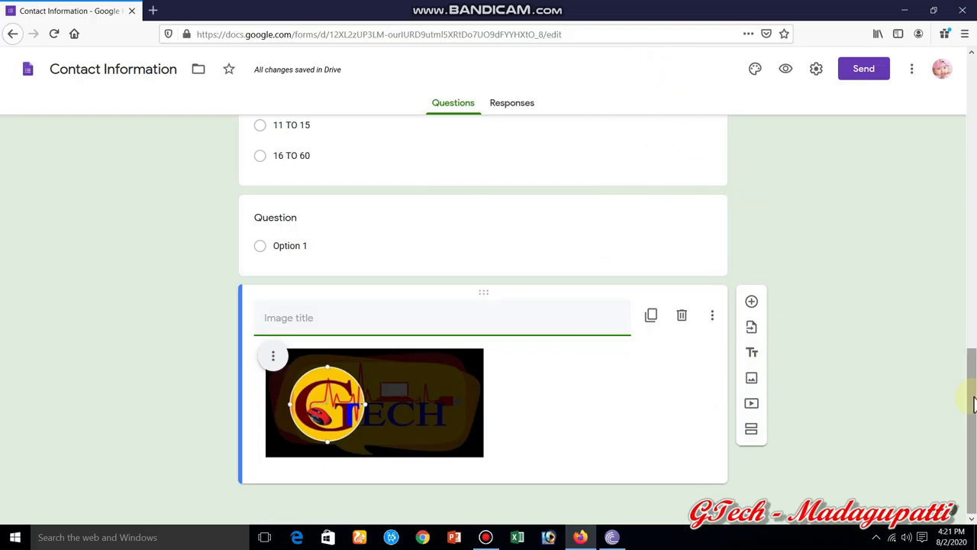
{"action": "scroll", "coordinate": [973, 344], "scroll_direction": "up", "scroll_amount": 4}
{"action": "left_click_drag", "start_coordinate": [972, 336], "coordinate": [972, 72]}
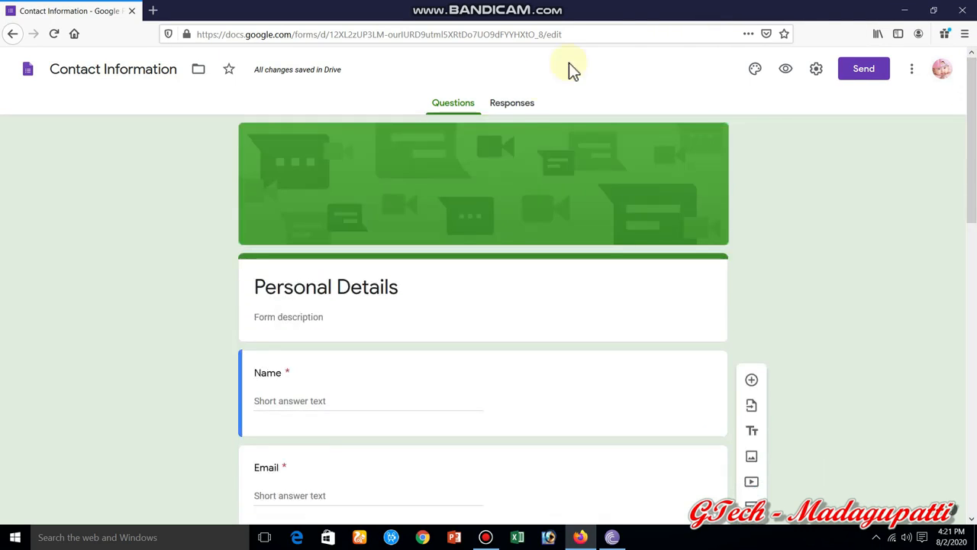
{"action": "left_click", "coordinate": [523, 113]}
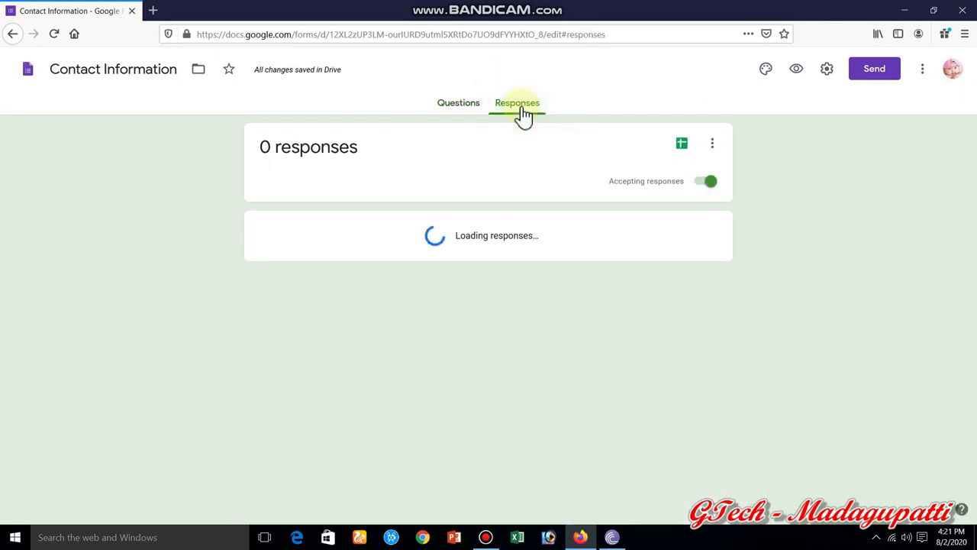
{"action": "left_click", "coordinate": [468, 110]}
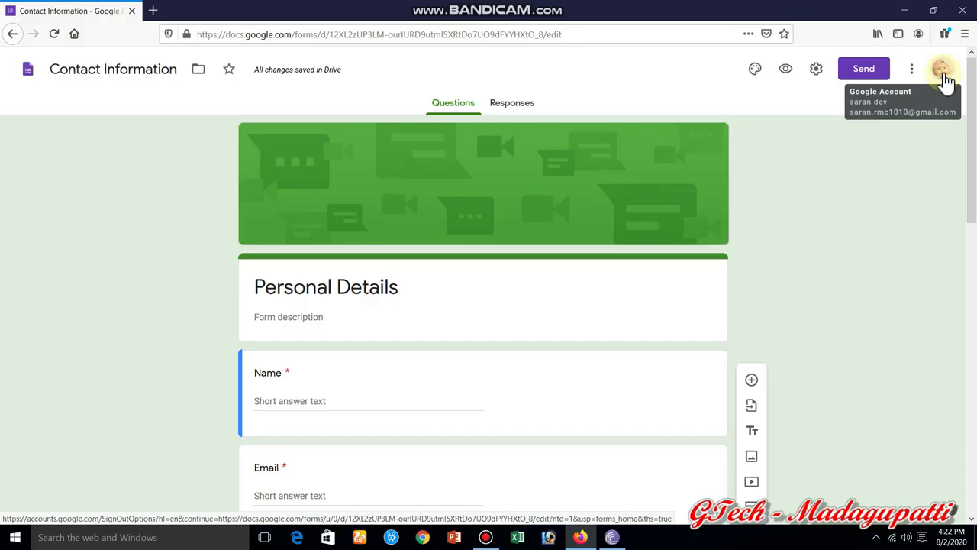
- Email the 'Personal Details' form to one suggested contact, then glance at Responses and return to Questions
{"action": "left_click", "coordinate": [865, 71]}
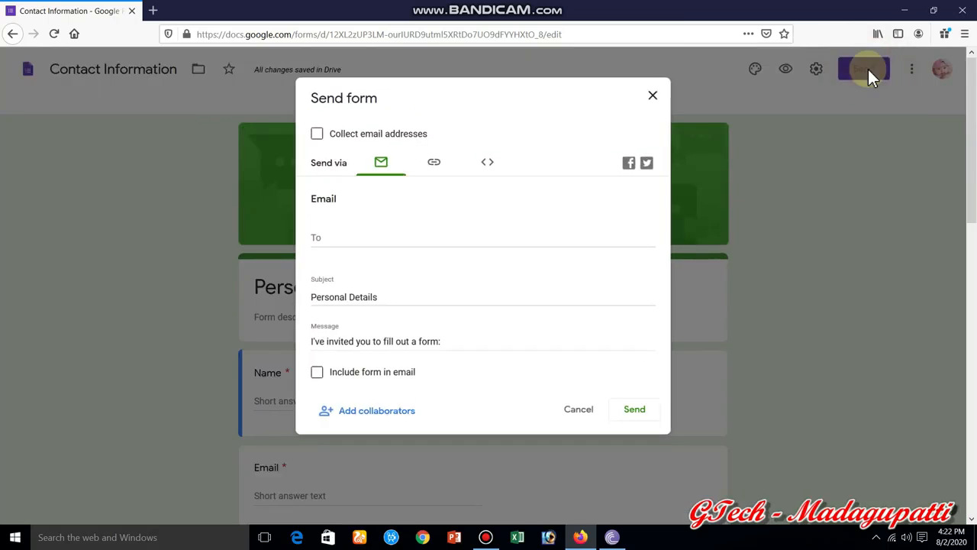
{"action": "left_click", "coordinate": [329, 241]}
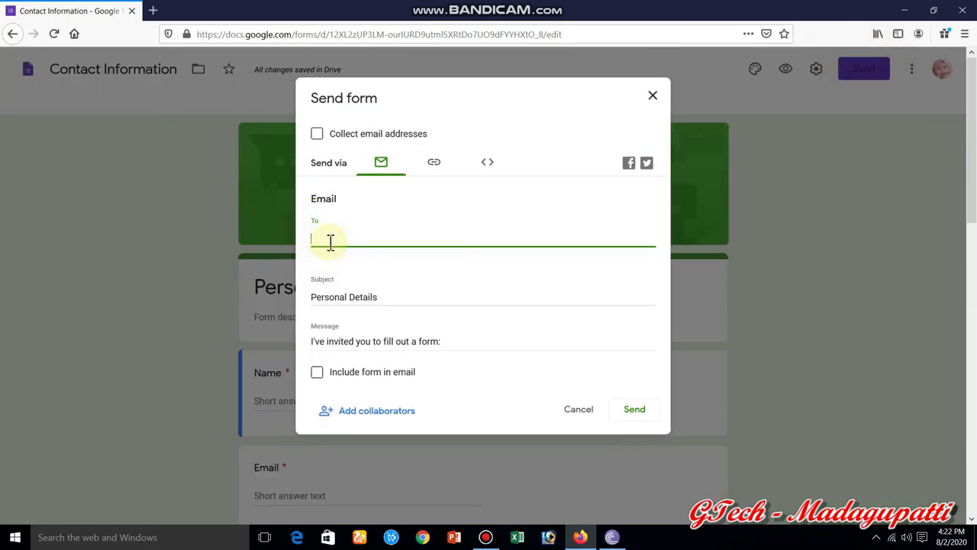
{"action": "type", "text": "s"}
{"action": "key", "text": "BackSpace"}
{"action": "type", "text": "gtec"}
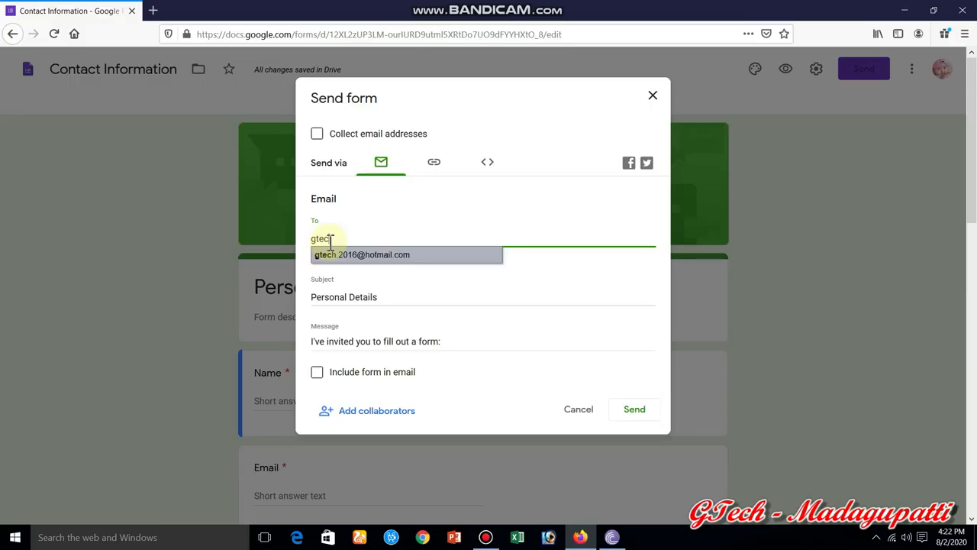
{"action": "left_click", "coordinate": [362, 254]}
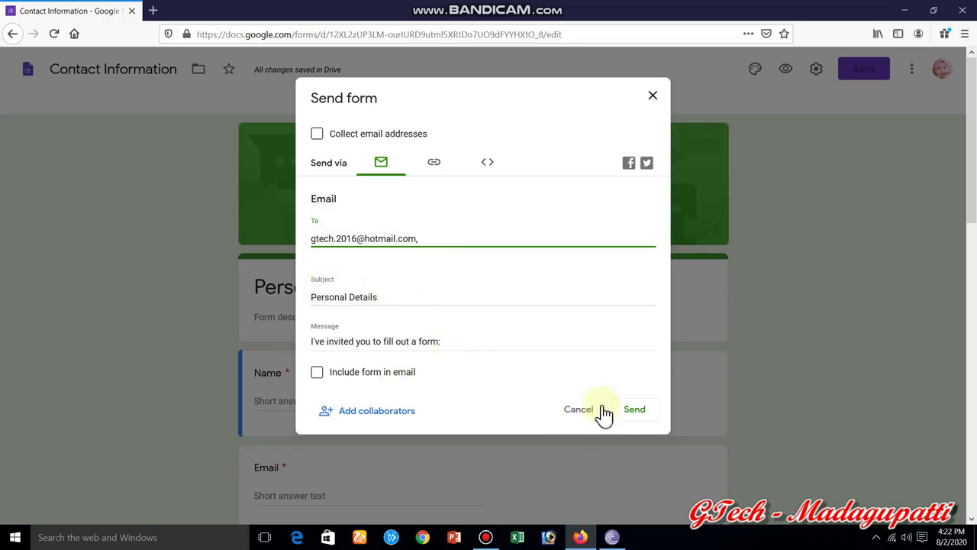
{"action": "left_click", "coordinate": [633, 410]}
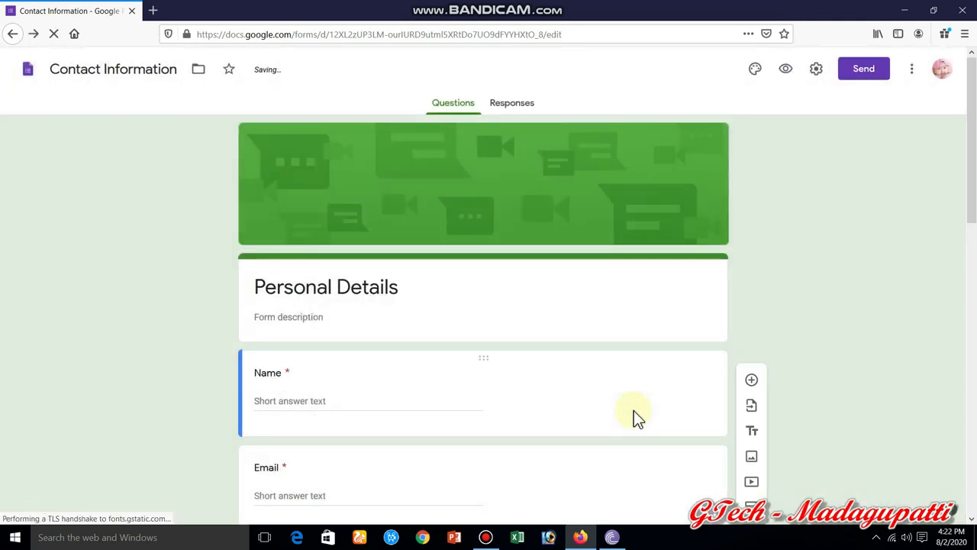
{"action": "left_click", "coordinate": [524, 112]}
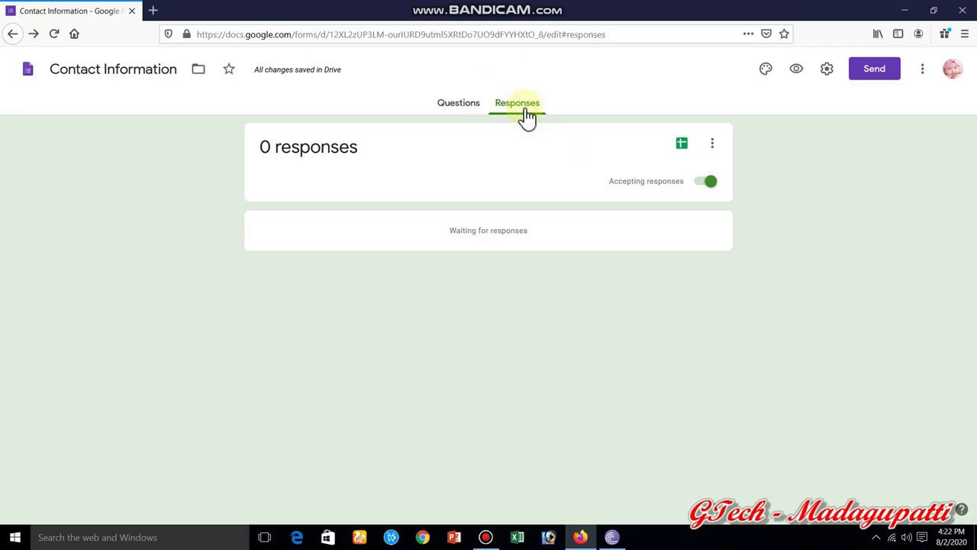
{"action": "left_click", "coordinate": [446, 109]}
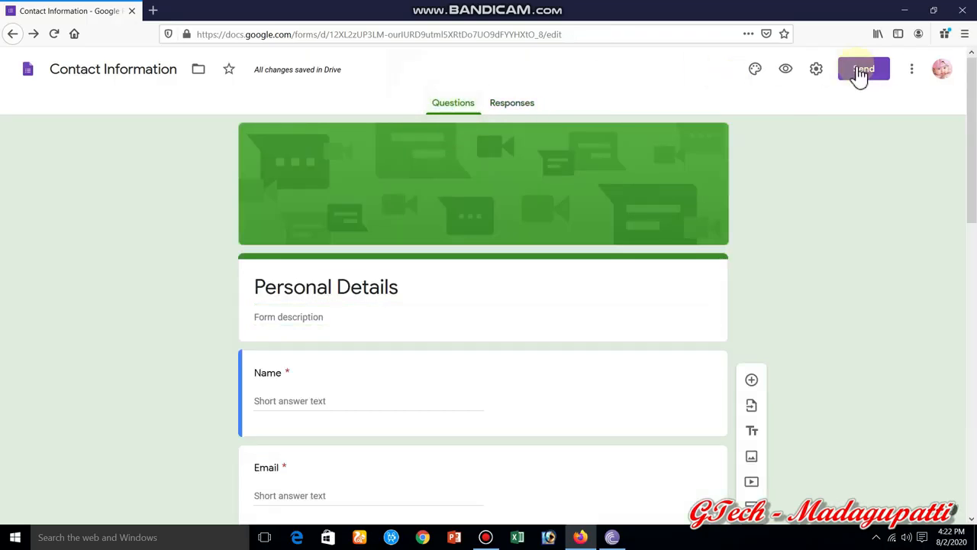
- Send the form to two suggested contacts and view the Responses page showing 0 responses
{"action": "left_click", "coordinate": [858, 67]}
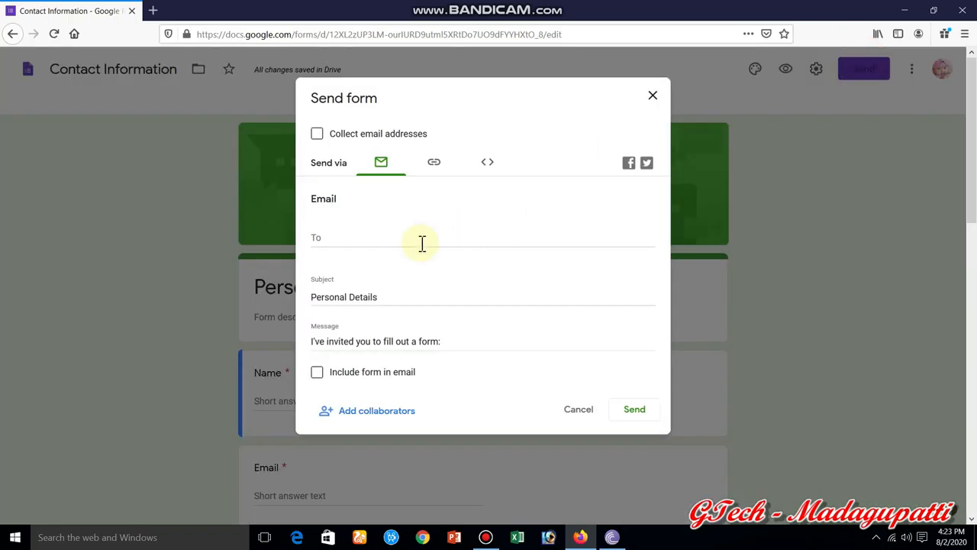
{"action": "left_click", "coordinate": [422, 242]}
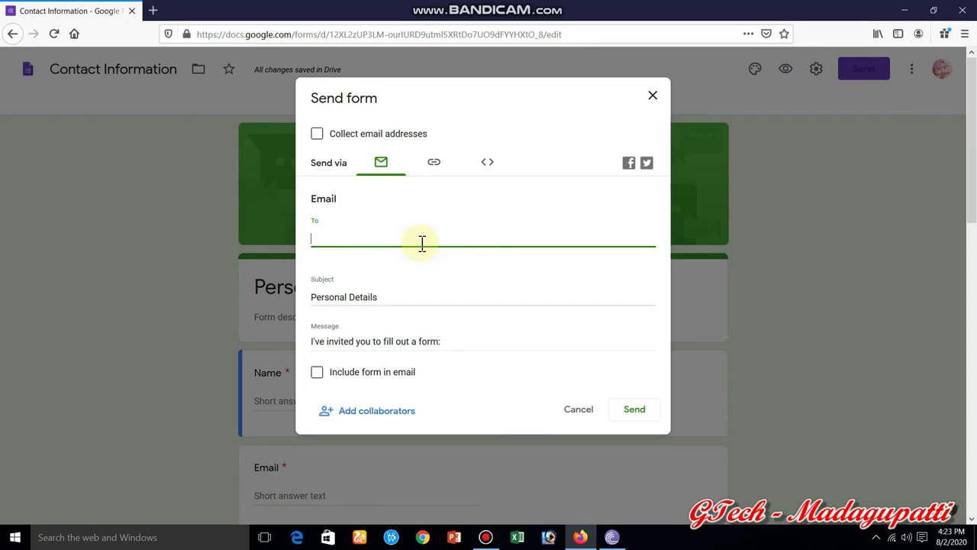
{"action": "type", "text": "g"}
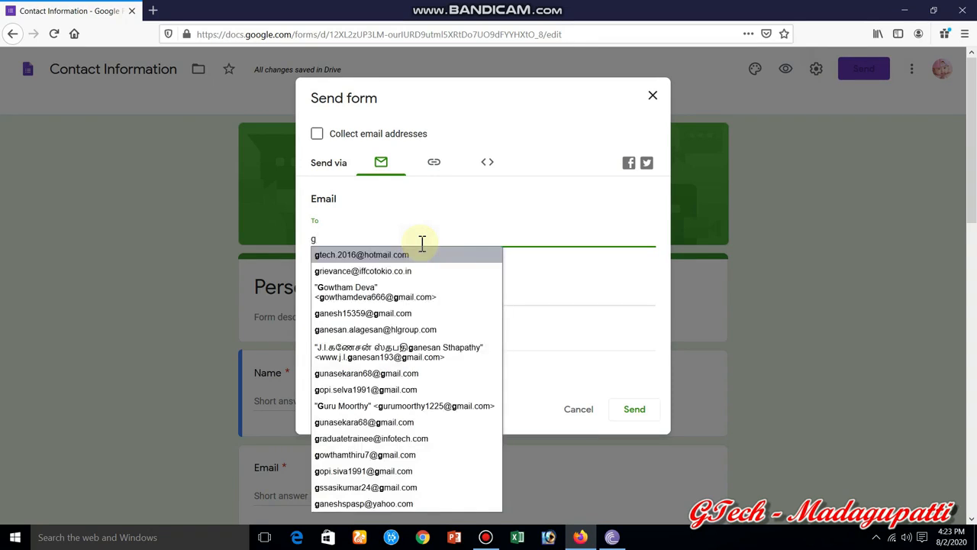
{"action": "key", "text": "Return"}
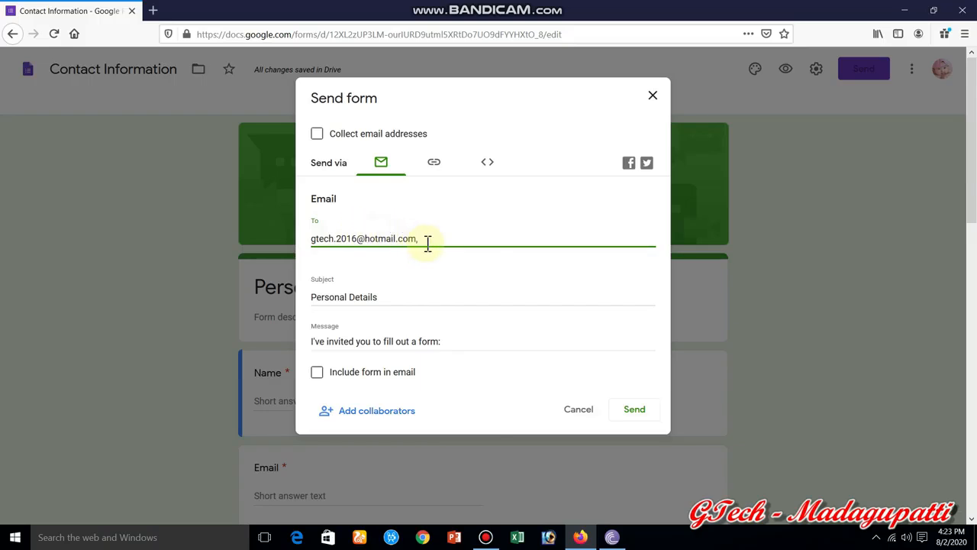
{"action": "type", "text": "s"}
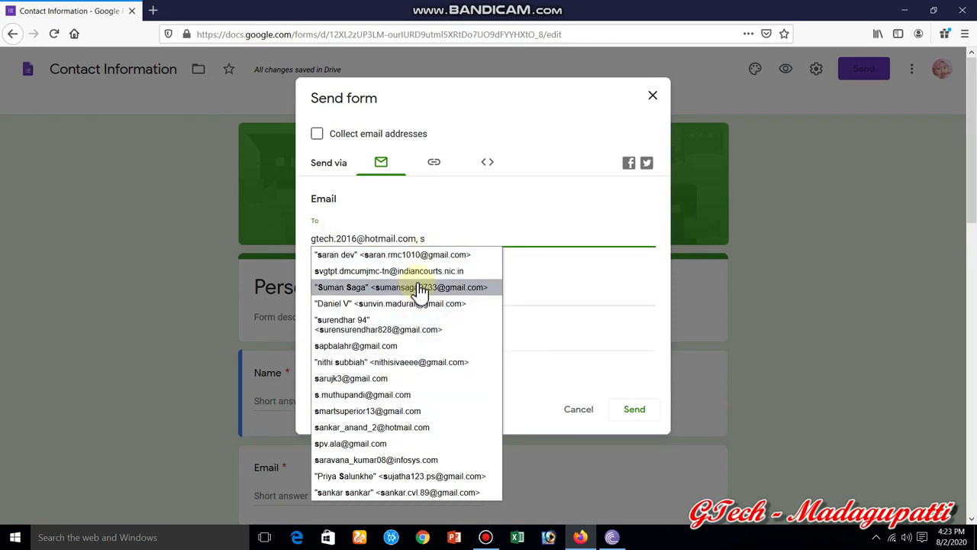
{"action": "left_click", "coordinate": [422, 255]}
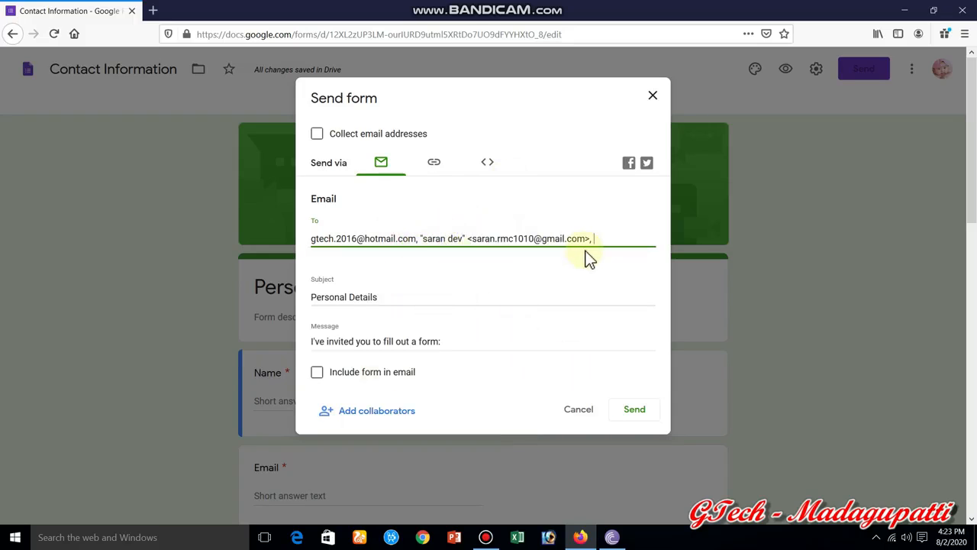
{"action": "left_click", "coordinate": [633, 416]}
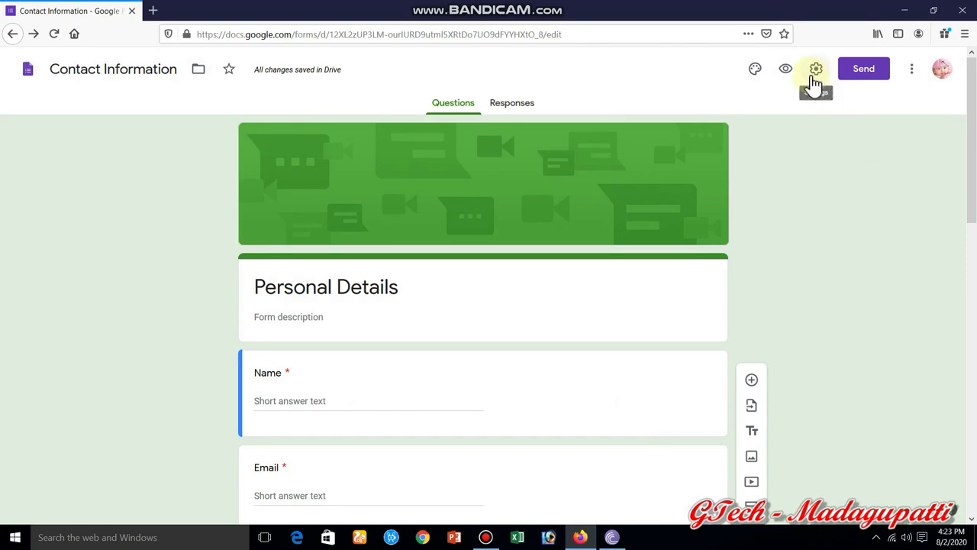
{"action": "left_click", "coordinate": [504, 107]}
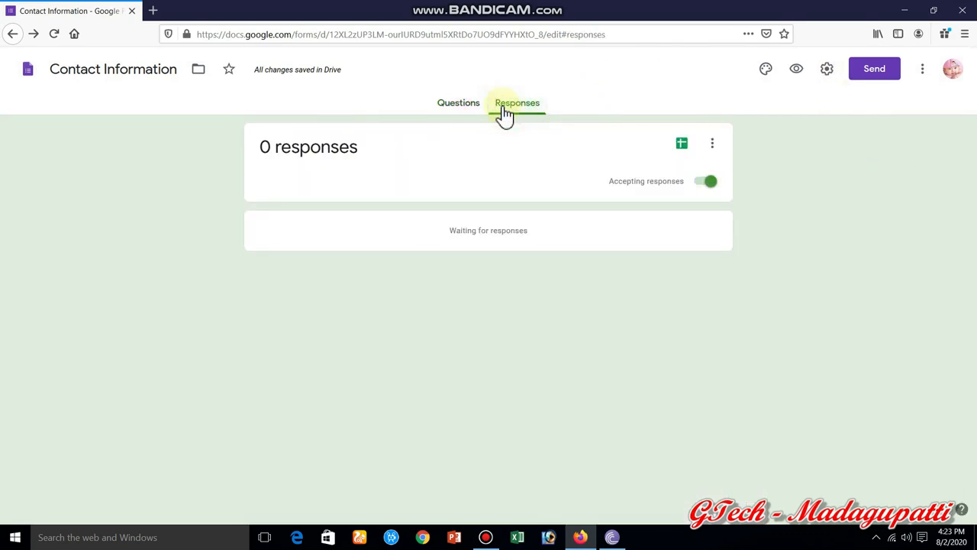
{"action": "left_click", "coordinate": [153, 11]}
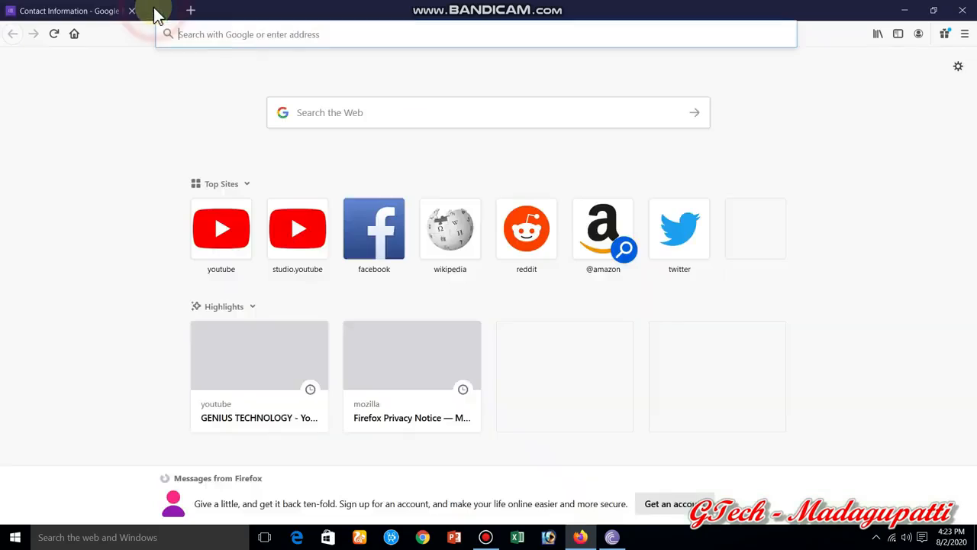
{"action": "left_click", "coordinate": [275, 40]}
{"action": "type", "text": "hotm"}
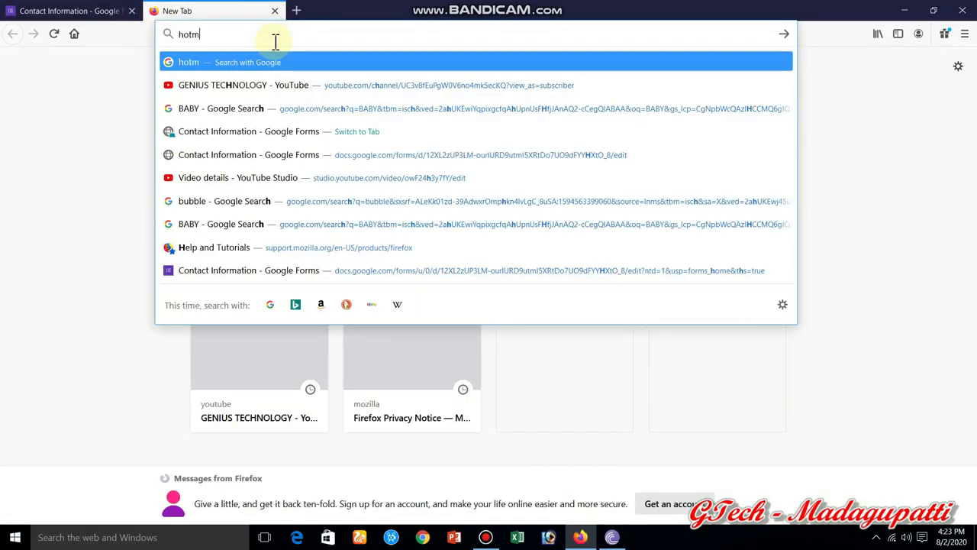
{"action": "type", "text": "ail"}
{"action": "key", "text": "ctrl+Return"}
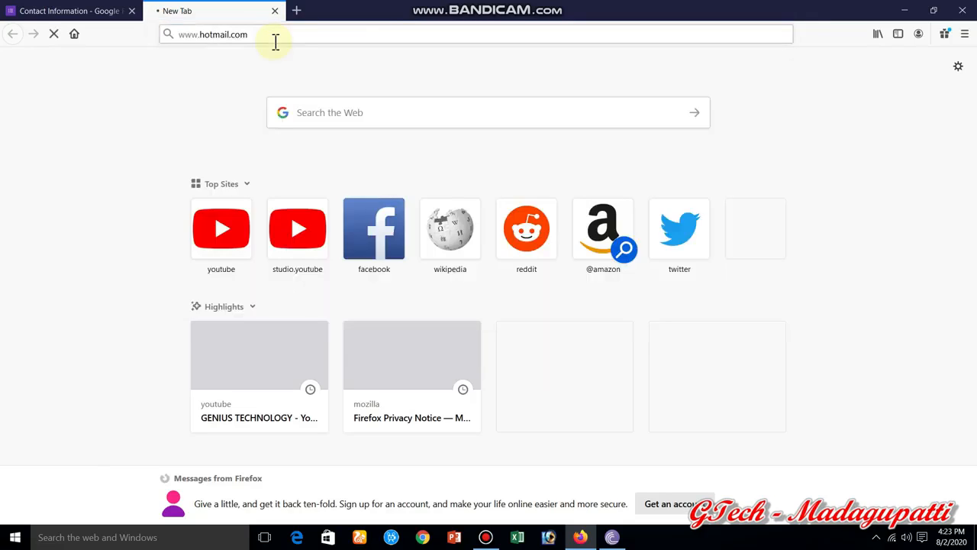
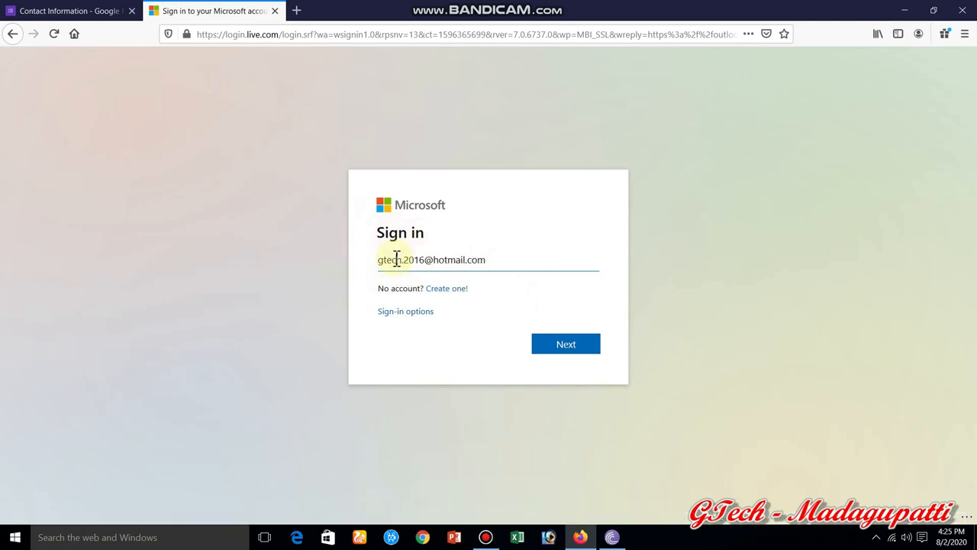
- Sign in to the Hotmail account with its password and answer Firefox's save-login prompt
{"action": "left_click", "coordinate": [561, 348]}
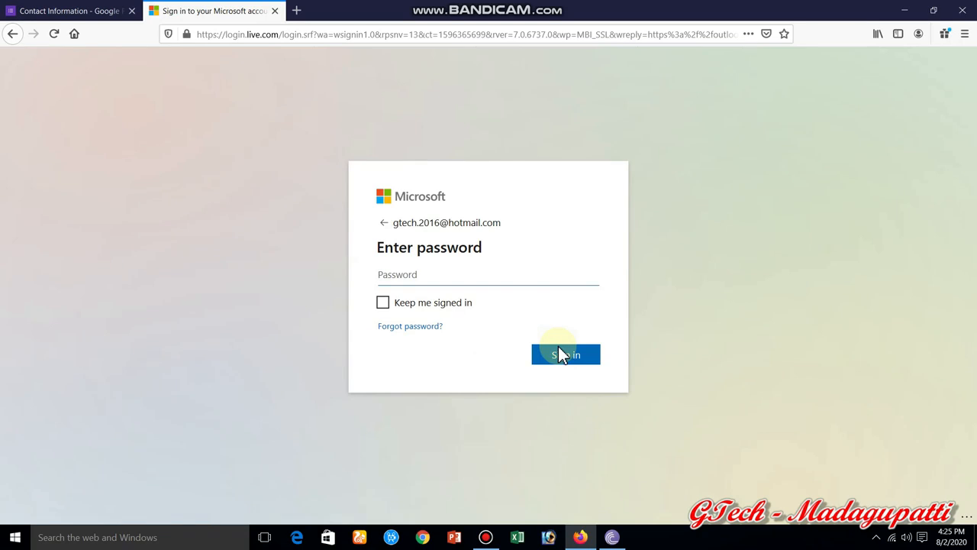
{"action": "type", "text": "•••••••••••"}
{"action": "left_click", "coordinate": [562, 355]}
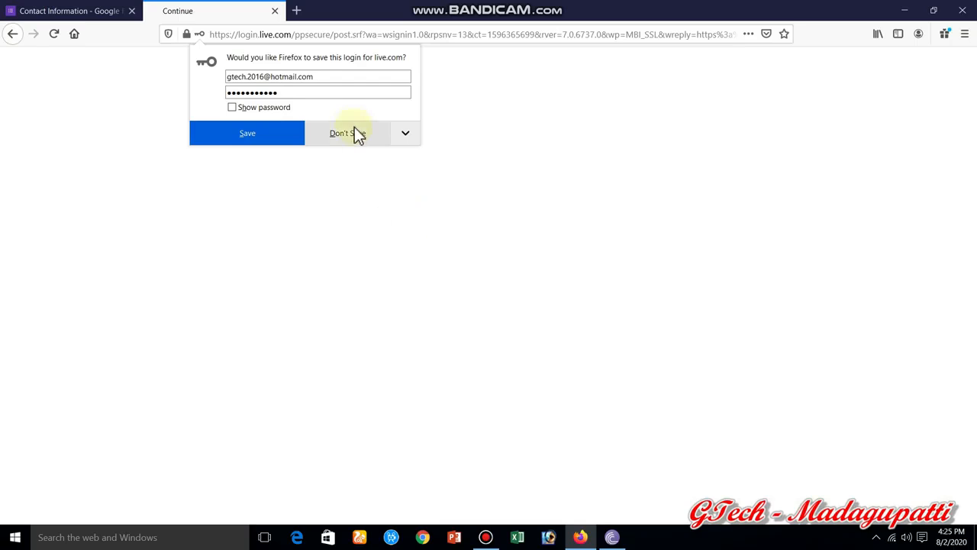
{"action": "left_click", "coordinate": [261, 140]}
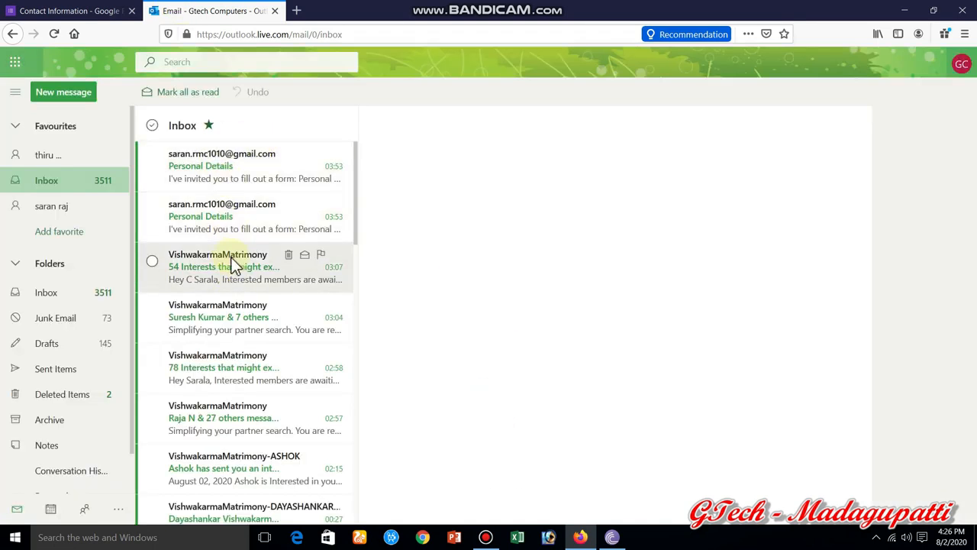
- Open the Personal Details invitation email and launch its Google Form in a new tab
{"action": "left_click", "coordinate": [230, 217]}
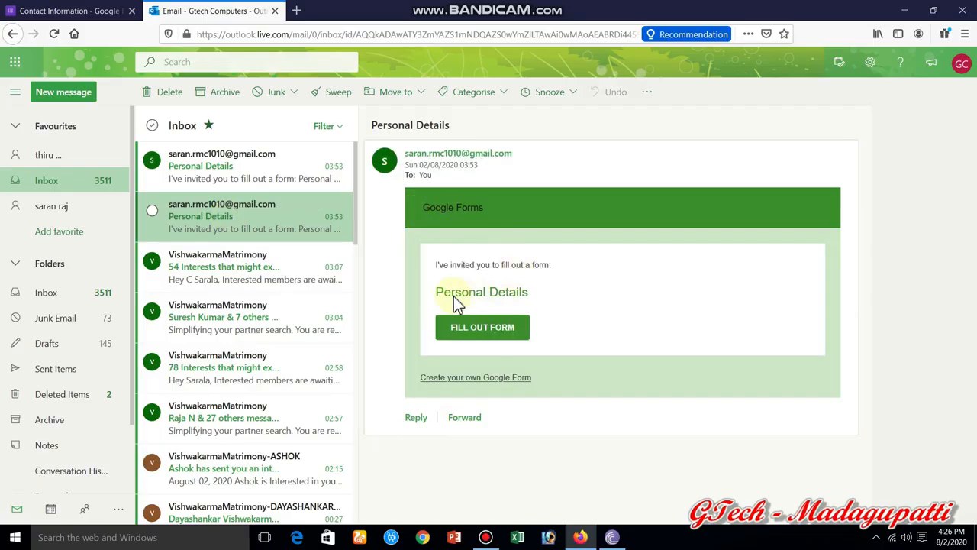
{"action": "left_click", "coordinate": [487, 339]}
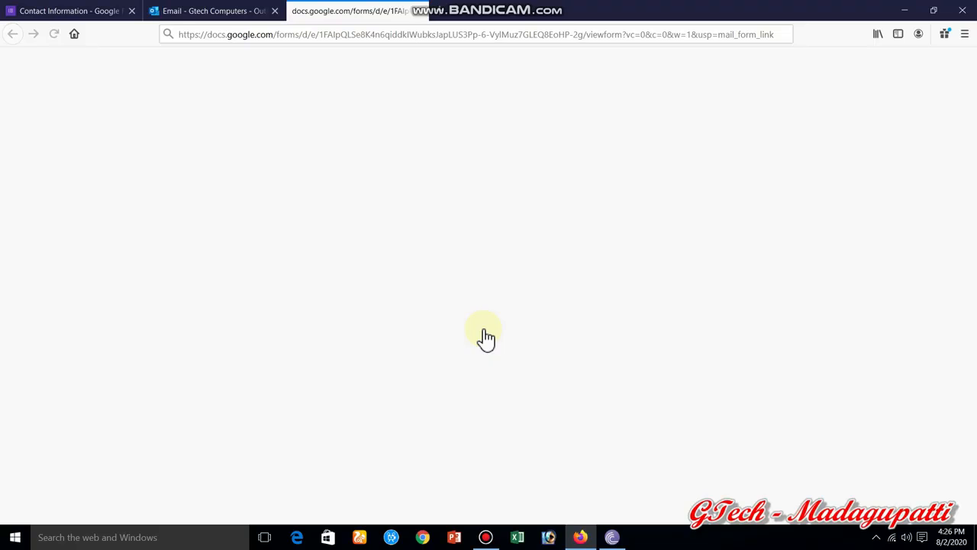
{"action": "left_click", "coordinate": [223, 13]}
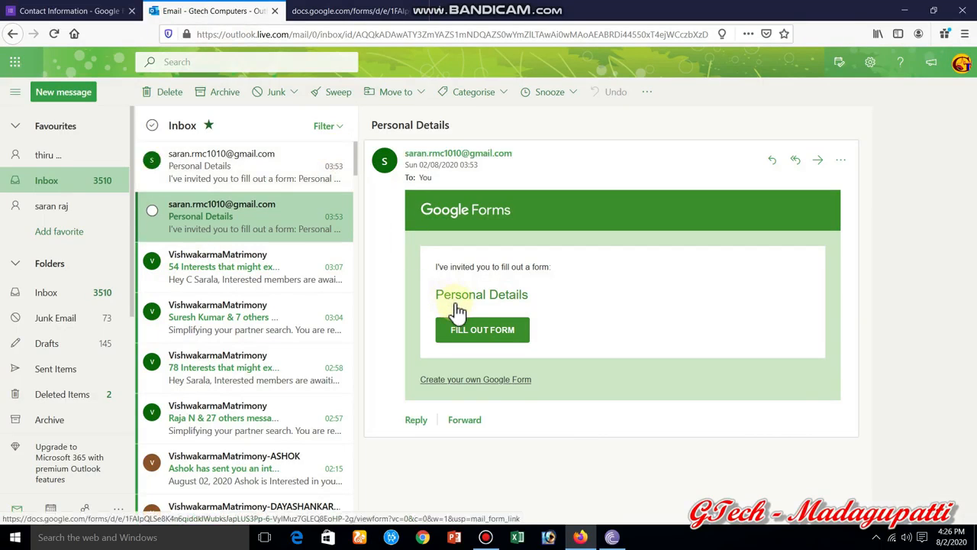
{"action": "left_click", "coordinate": [469, 335]}
{"action": "left_click", "coordinate": [371, 13]}
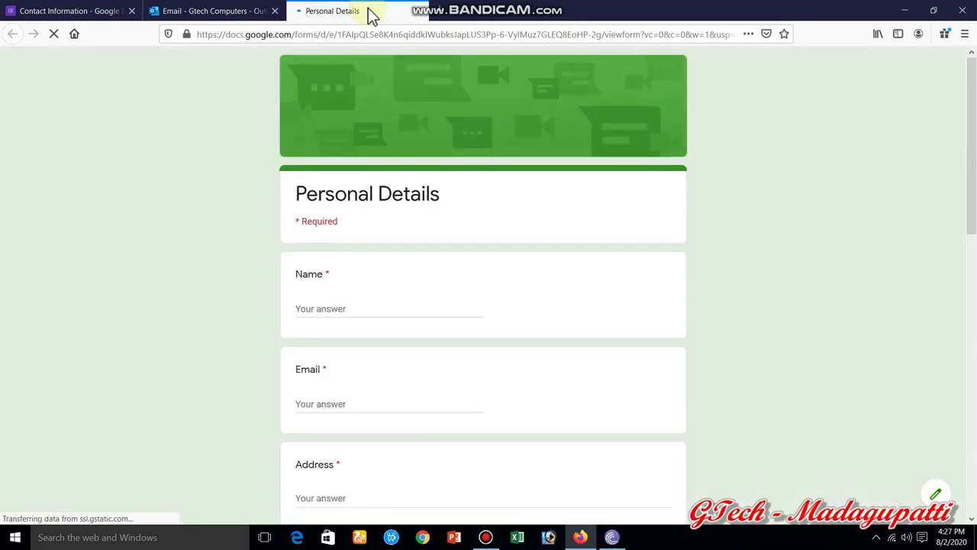
- Enter the respondent's name and e-mail address in the Name and Email answers
{"action": "left_click", "coordinate": [339, 308]}
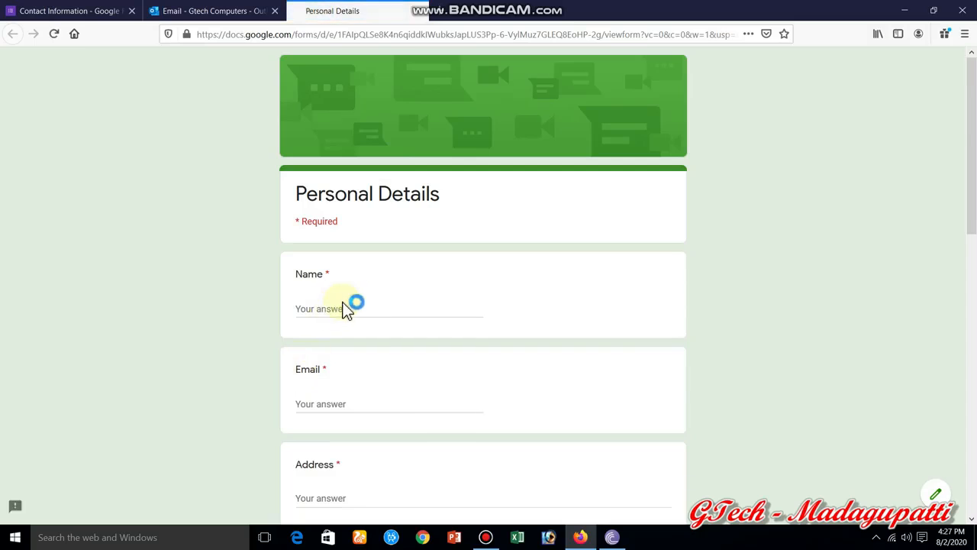
{"action": "scroll", "coordinate": [971, 221], "scroll_direction": "down", "scroll_amount": 3}
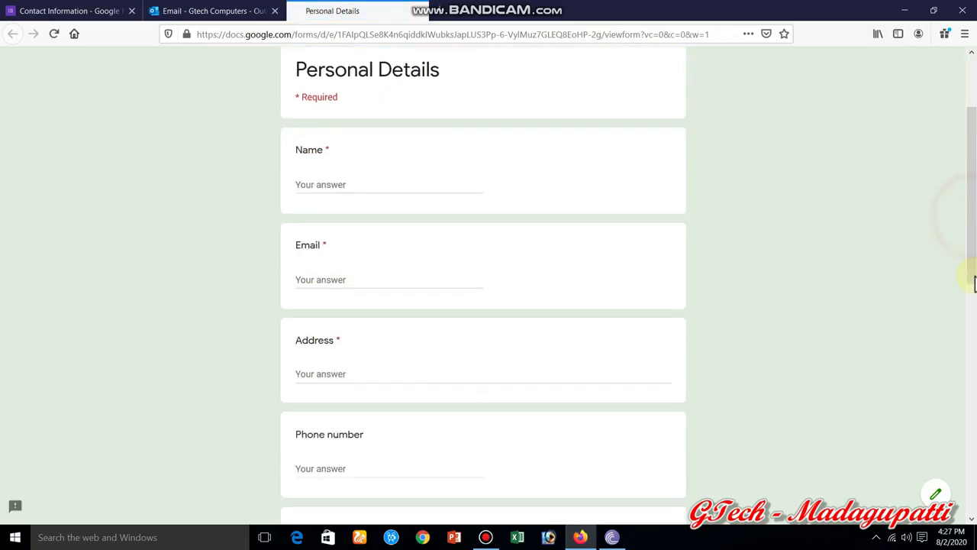
{"action": "scroll", "coordinate": [404, 54], "scroll_direction": "up", "scroll_amount": 3}
{"action": "left_click", "coordinate": [321, 200]}
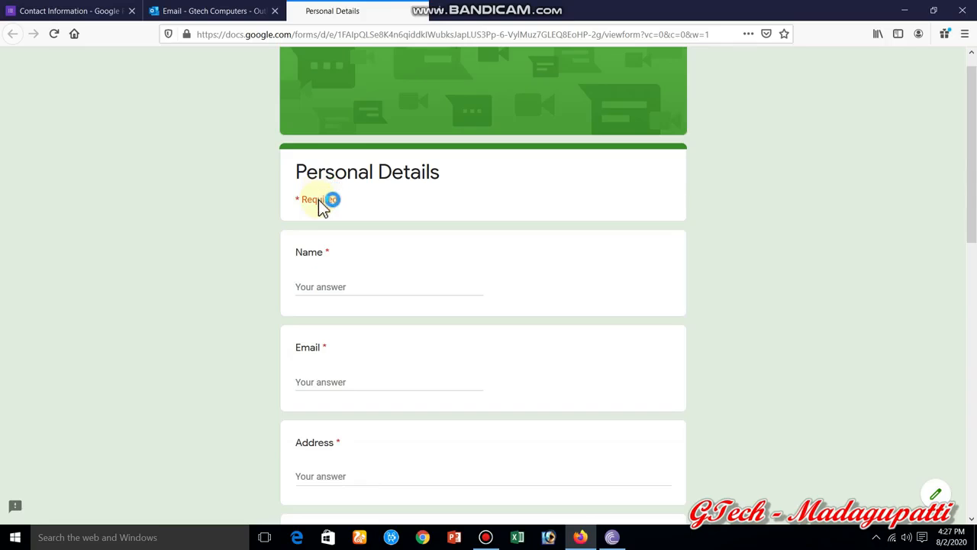
{"action": "left_click", "coordinate": [331, 285]}
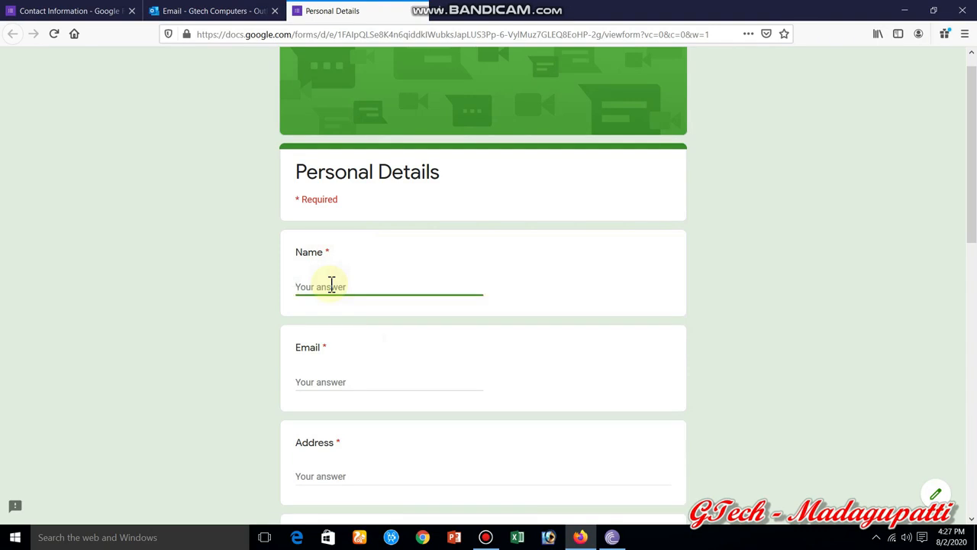
{"action": "type", "text": "aaa"}
{"action": "left_click", "coordinate": [316, 386]}
{"action": "type", "text": "aaa@"}
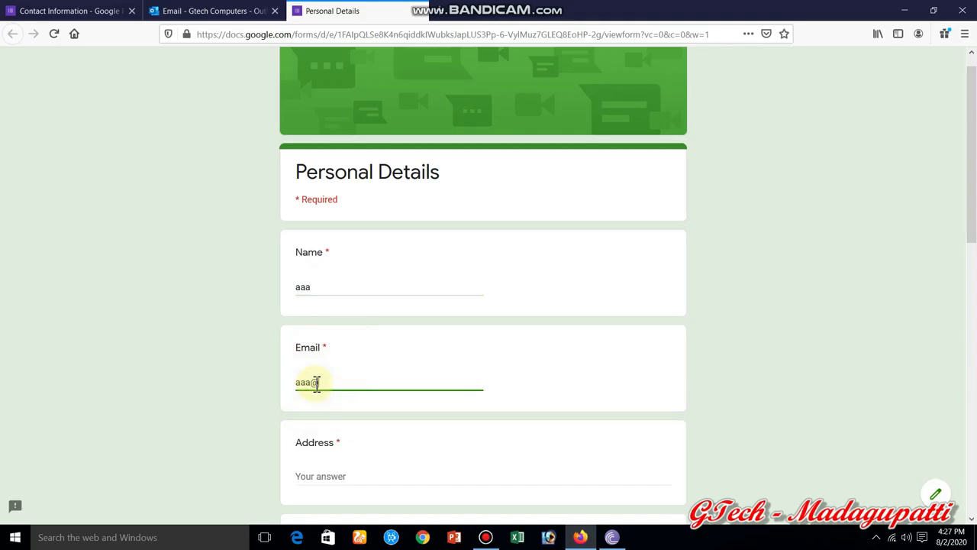
{"action": "type", "text": "gmail.ocom"}
- Fill in the Address and Phone number answers and choose the 16 TO 60 age range
{"action": "left_click_drag", "start_coordinate": [972, 195], "coordinate": [973, 259]}
{"action": "left_click", "coordinate": [389, 284]}
{"action": "type", "text": "sivagangai"}
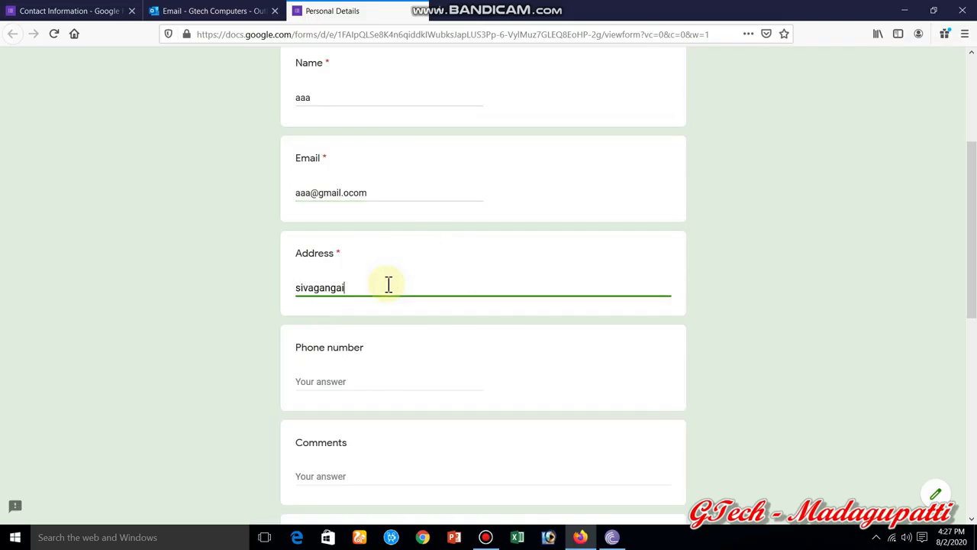
{"action": "left_click", "coordinate": [364, 382]}
{"action": "type", "text": "999998"}
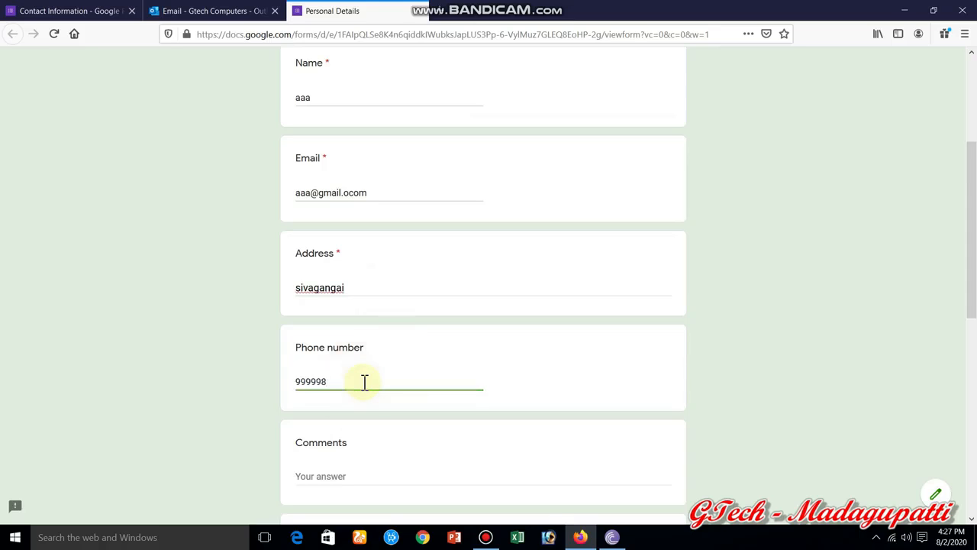
{"action": "type", "text": "8888"}
{"action": "left_click_drag", "start_coordinate": [972, 260], "coordinate": [976, 382]}
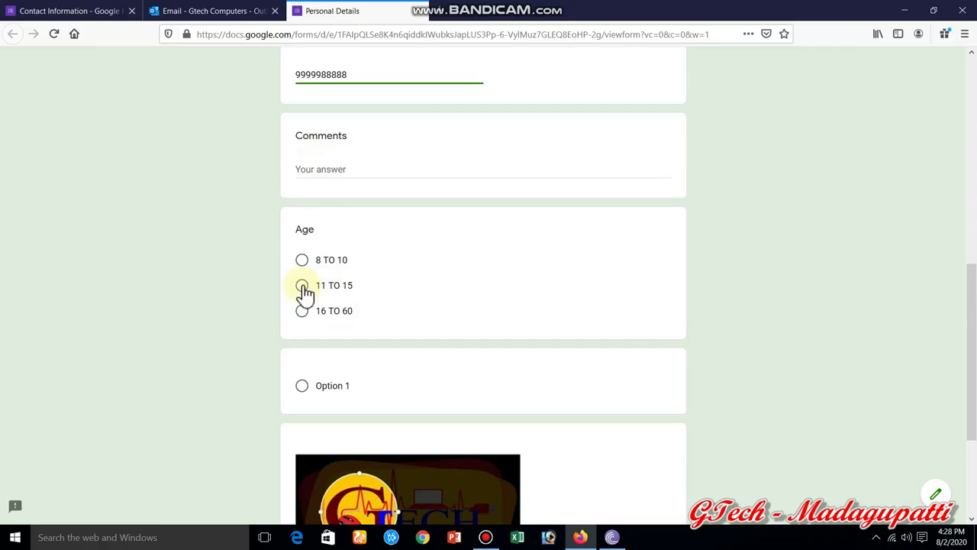
{"action": "left_click", "coordinate": [302, 311]}
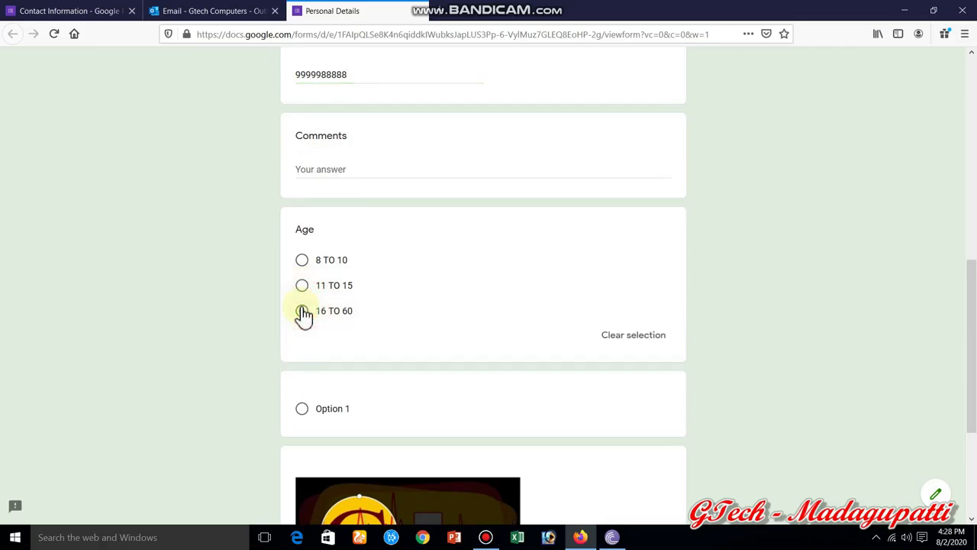
{"action": "scroll", "coordinate": [968, 306], "scroll_direction": "down", "scroll_amount": 3}
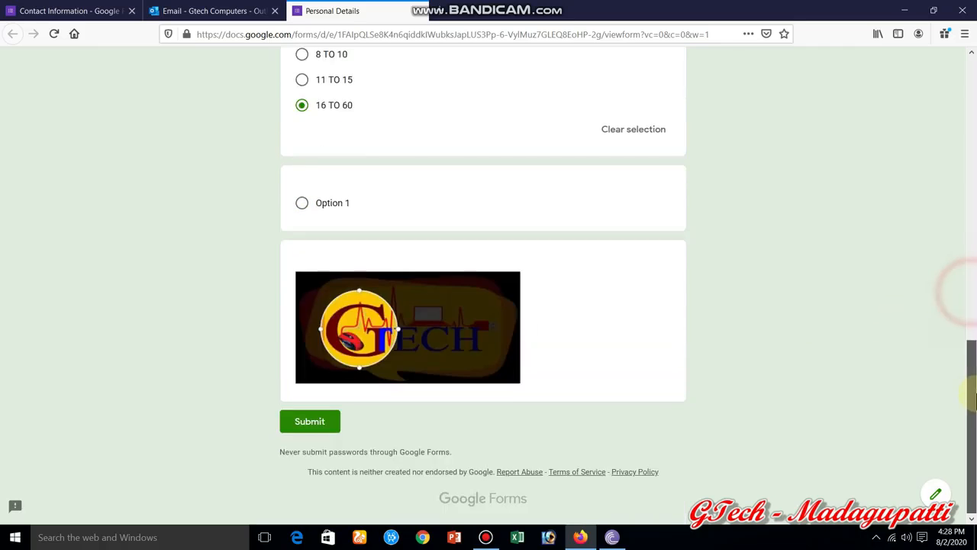
- Submit the Personal Details form and return to the Contact Information responses tab
{"action": "left_click", "coordinate": [326, 421]}
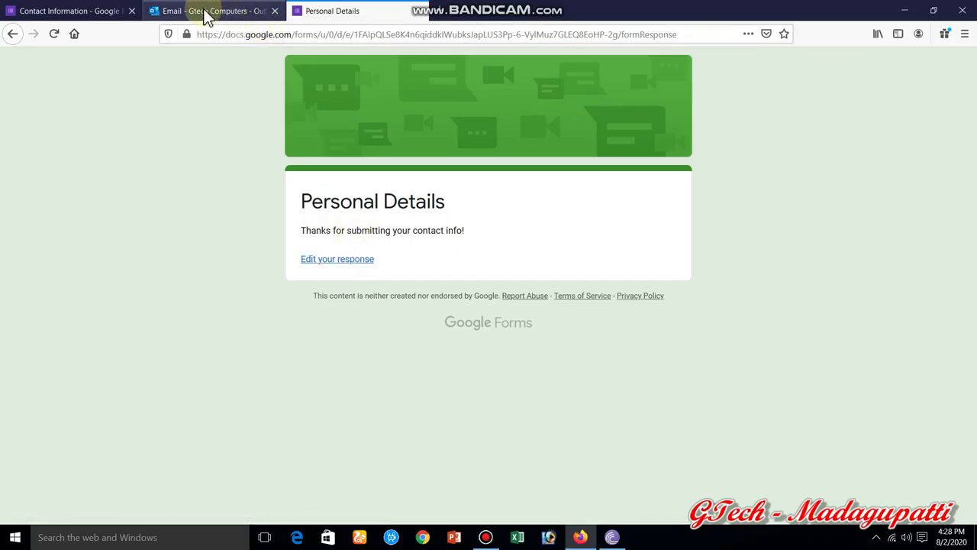
{"action": "left_click", "coordinate": [77, 10]}
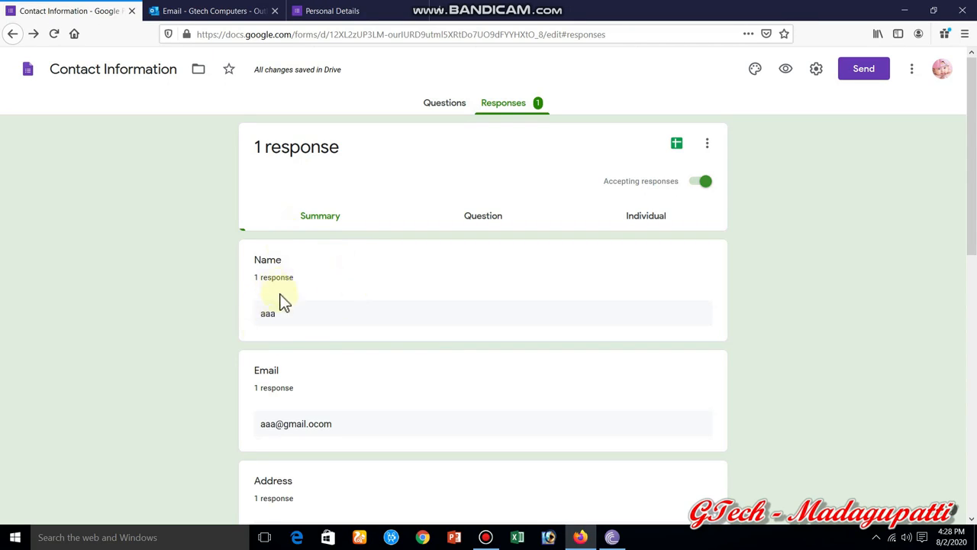
- Scroll the Summary down to the Age pie chart showing 16 TO 60 at 100%
{"action": "left_click_drag", "start_coordinate": [972, 212], "coordinate": [975, 495]}
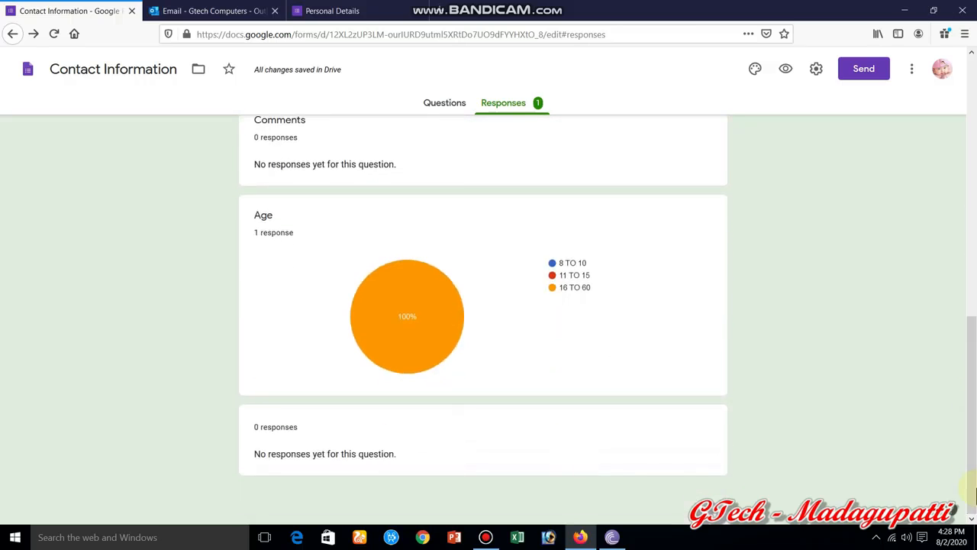